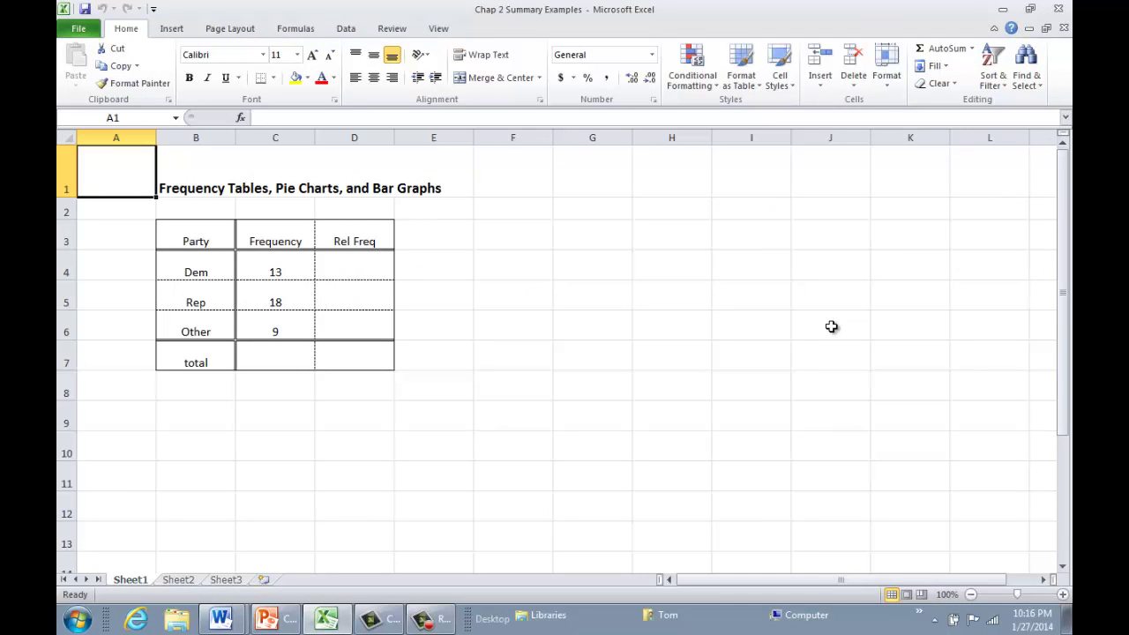
- Examine the party frequency table, going through the Party labels and the Frequency values down to the total row
key(Down)
key(Down)
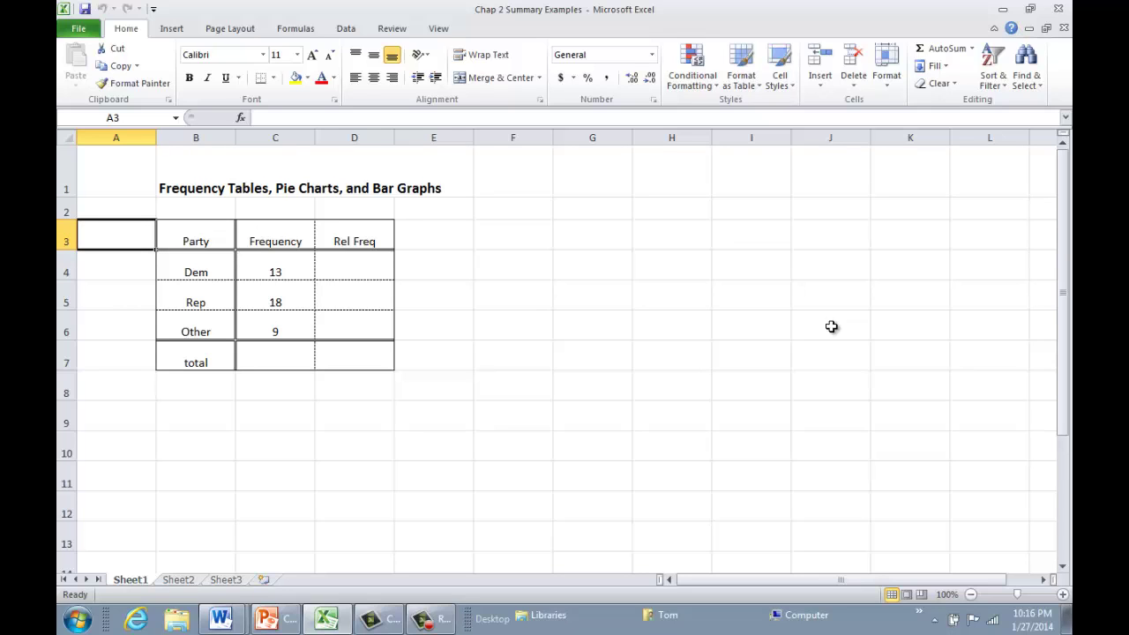
key(Right)
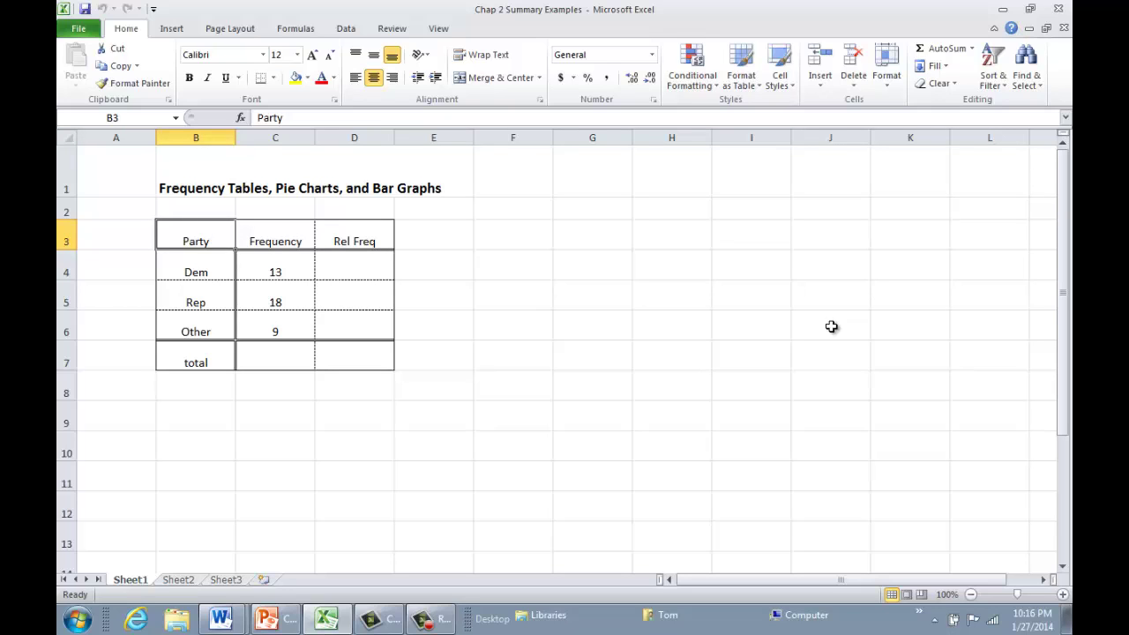
key(Down)
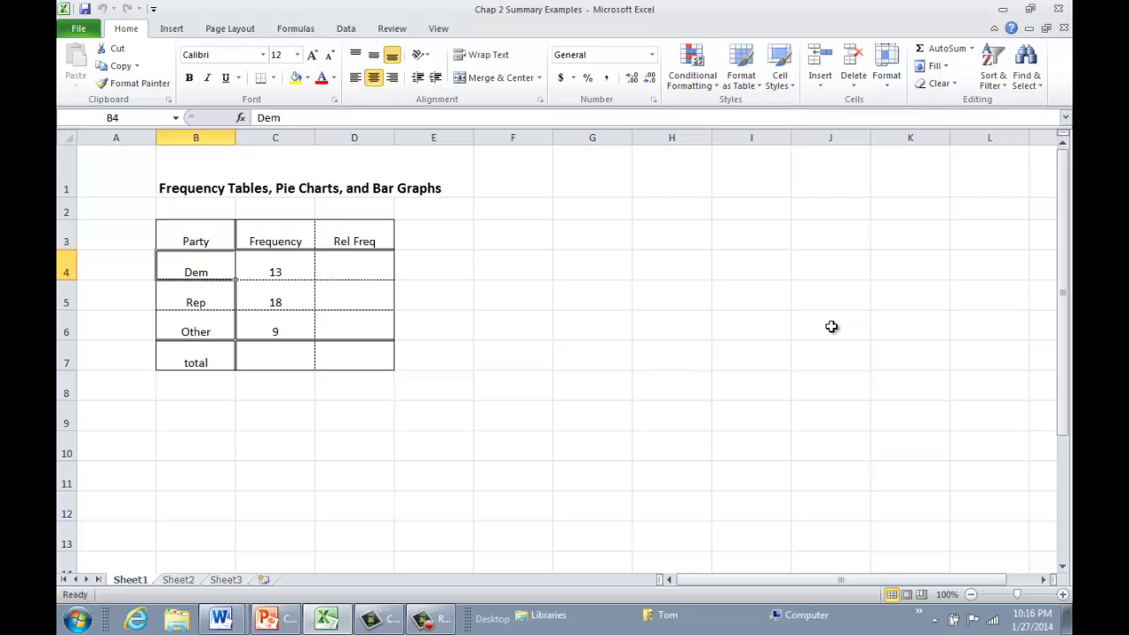
key(Right)
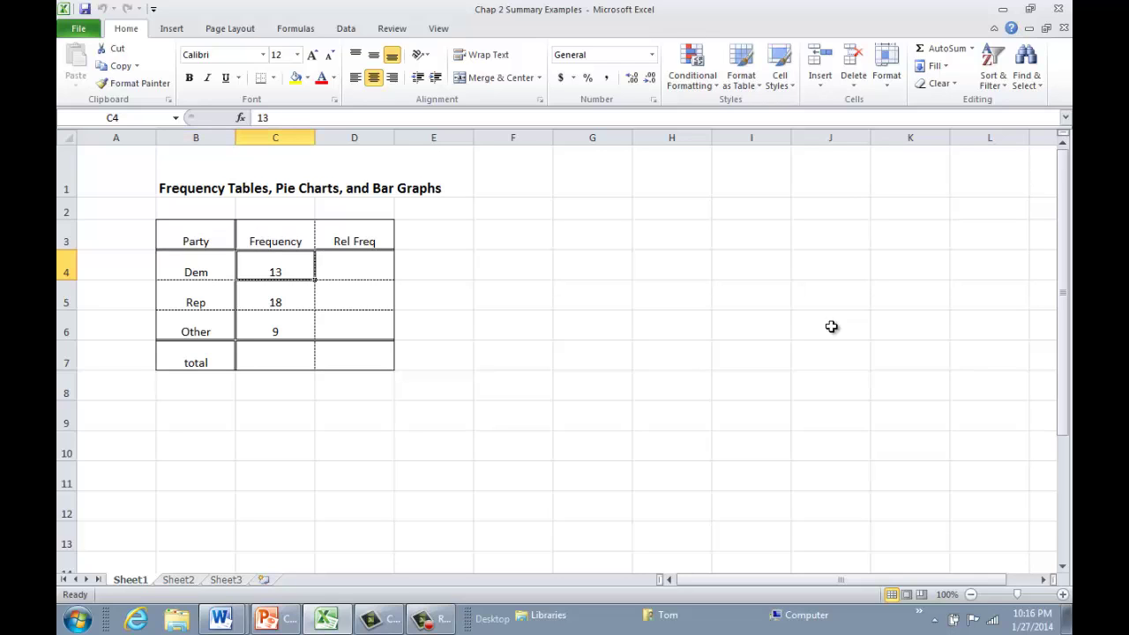
key(Down)
key(Down)
key(Down)
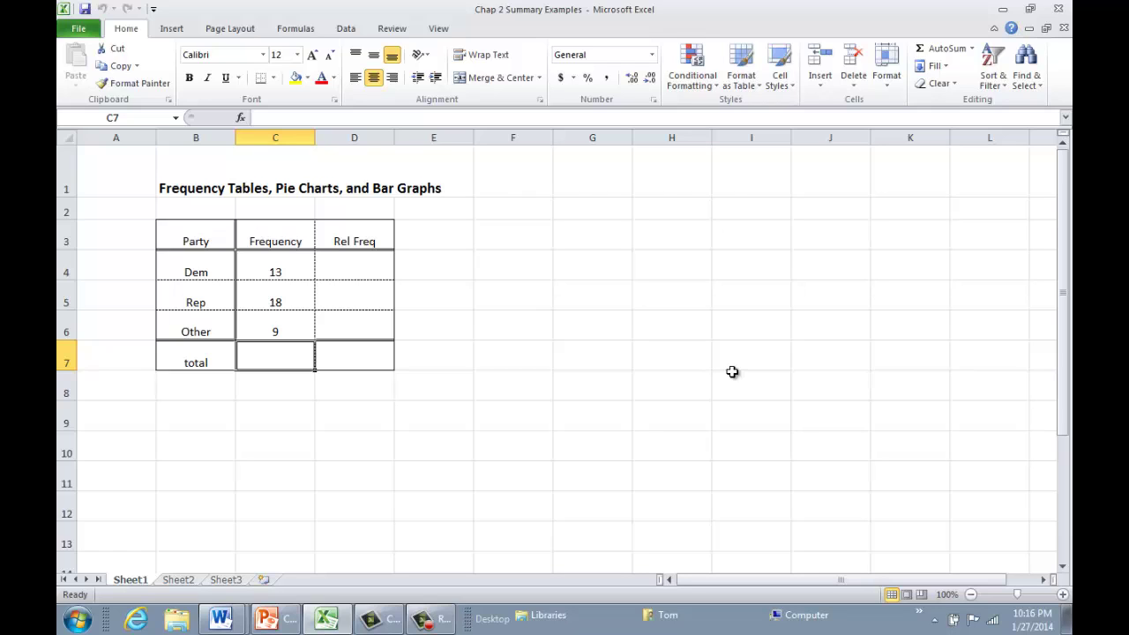
key(Up)
key(Up)
key(Up)
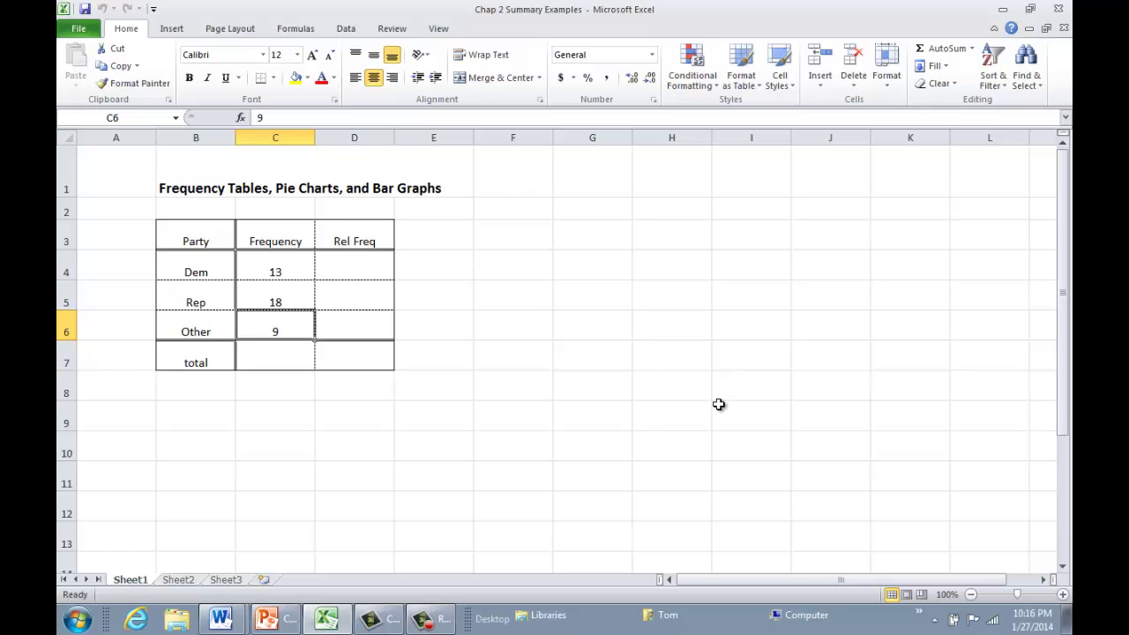
- Total the party frequencies in C7 with the formula =SUM(C4:C6)
key(Down)
key(Down)
key(Down)
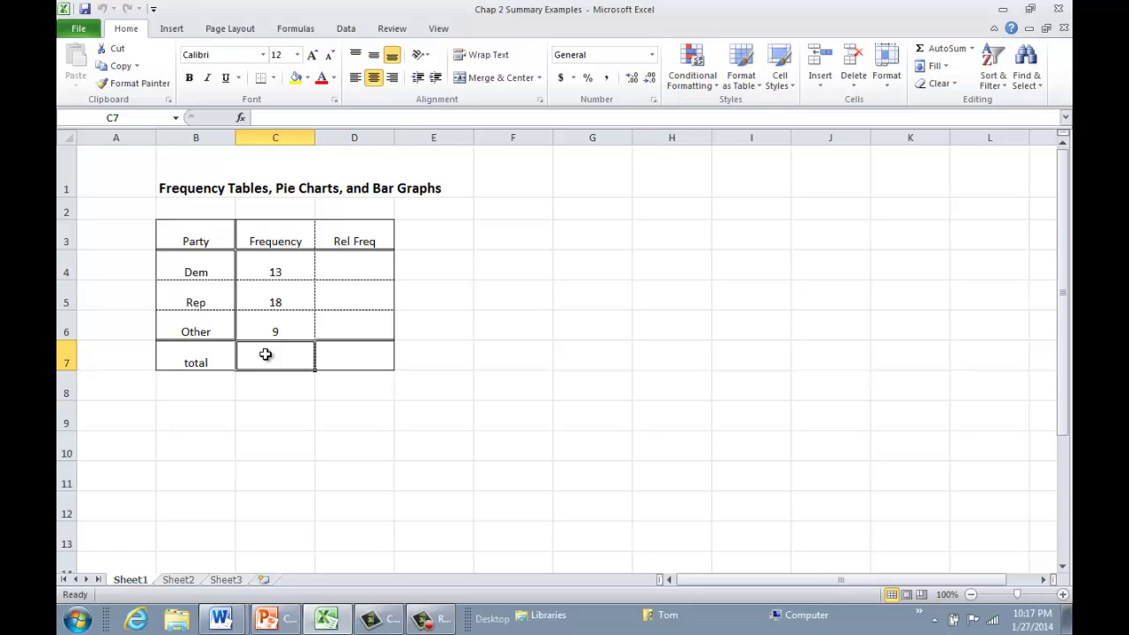
text(=)
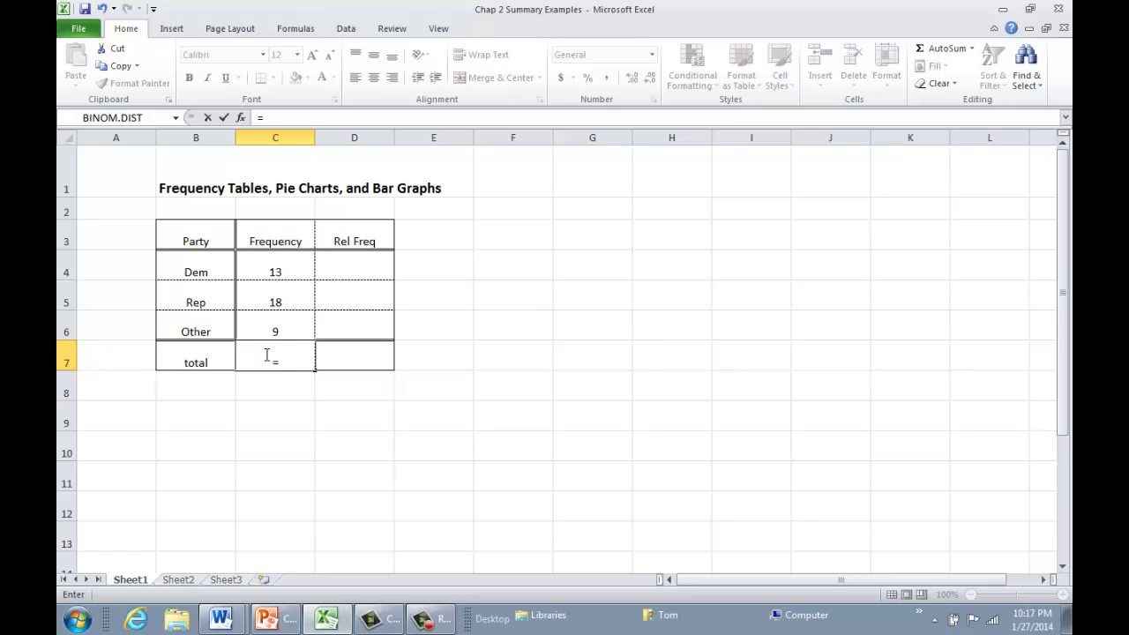
drag(267, 117, 259, 117)
click(292, 117)
text(sum)
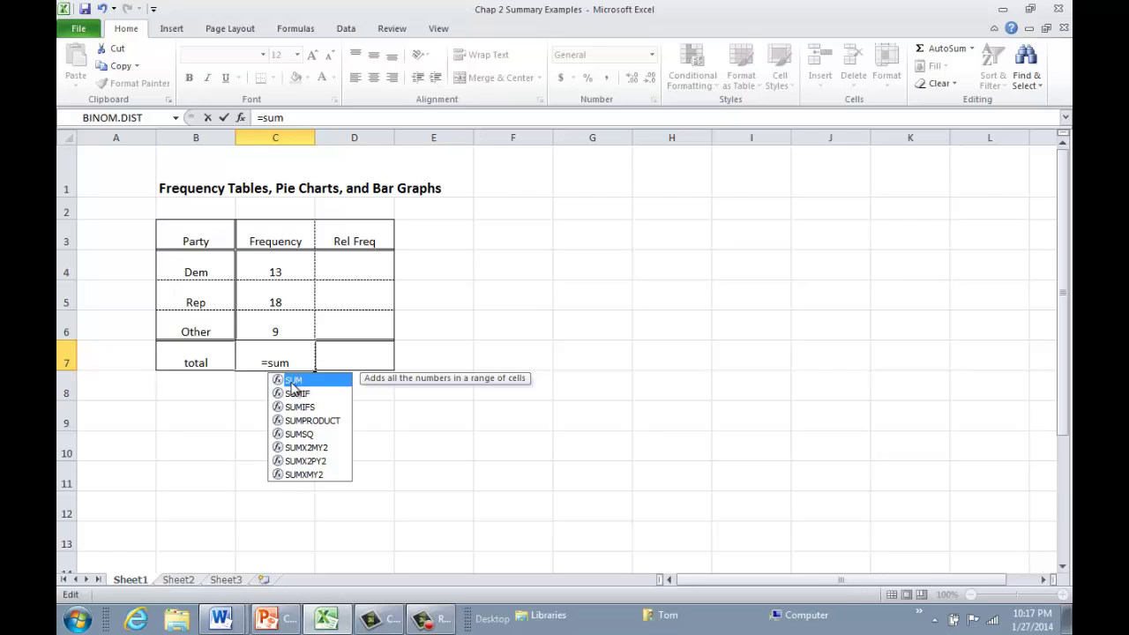
double_click(292, 381)
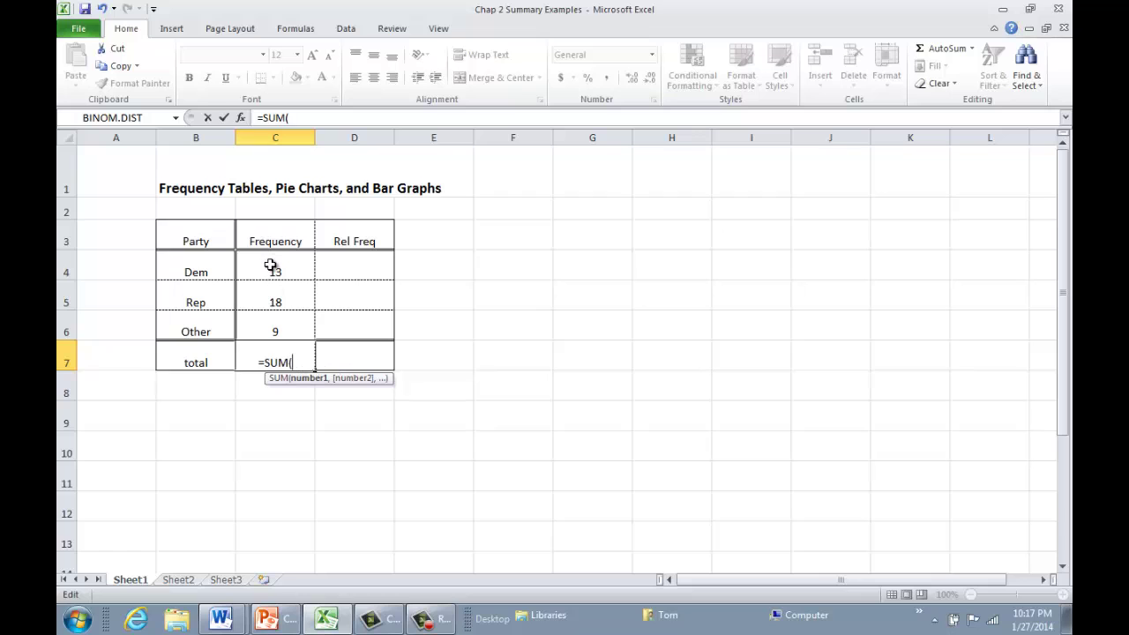
drag(270, 265, 274, 325)
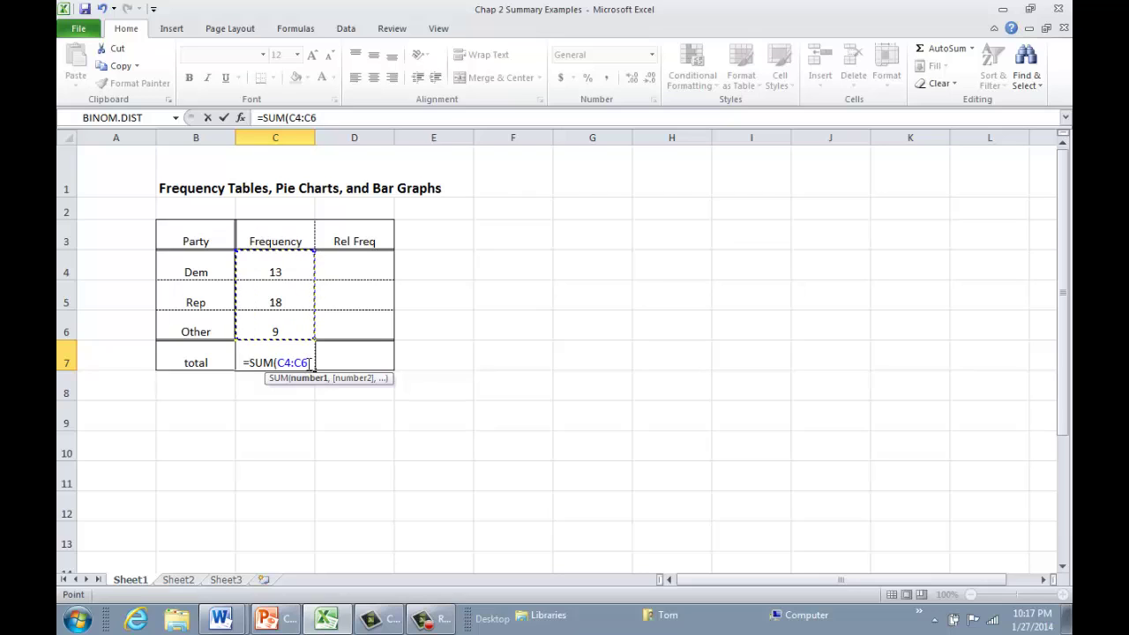
text())
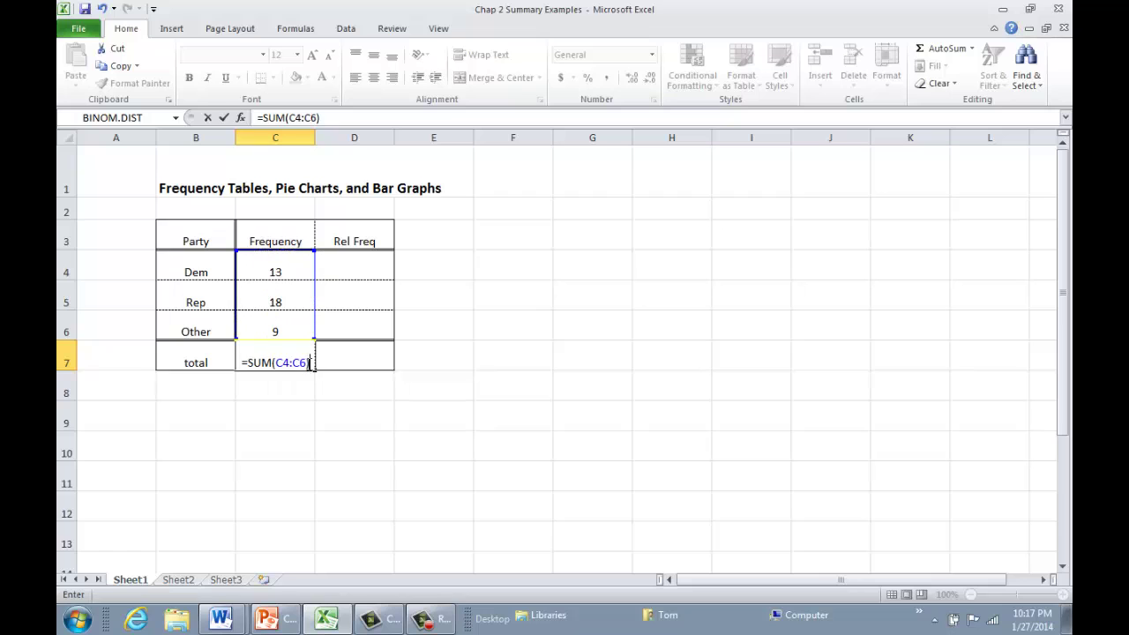
key(Return)
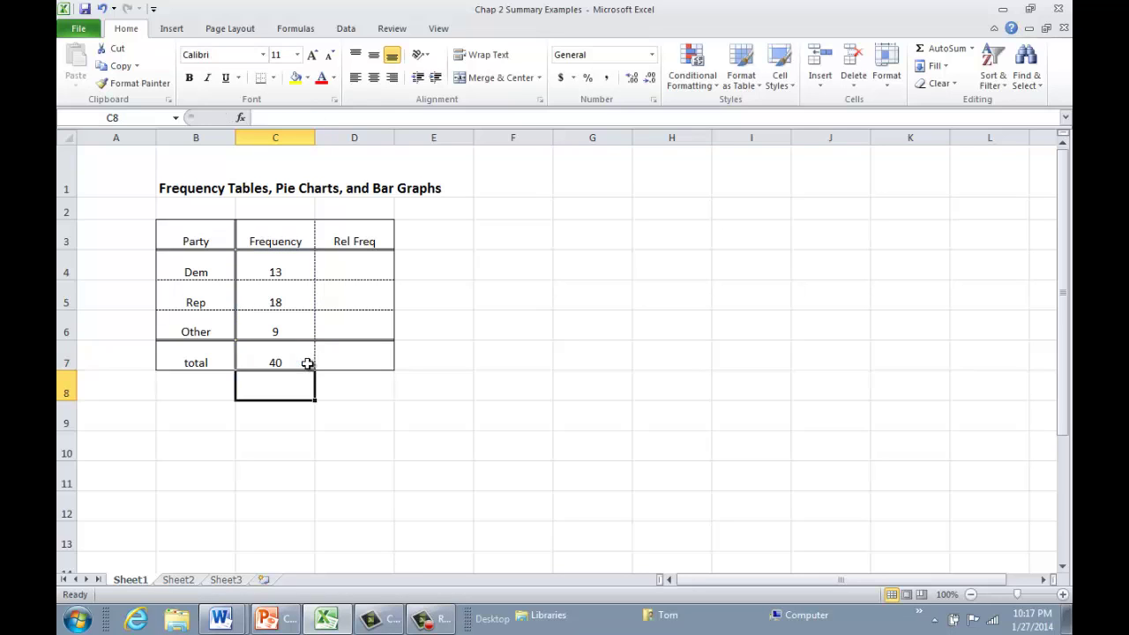
key(Return)
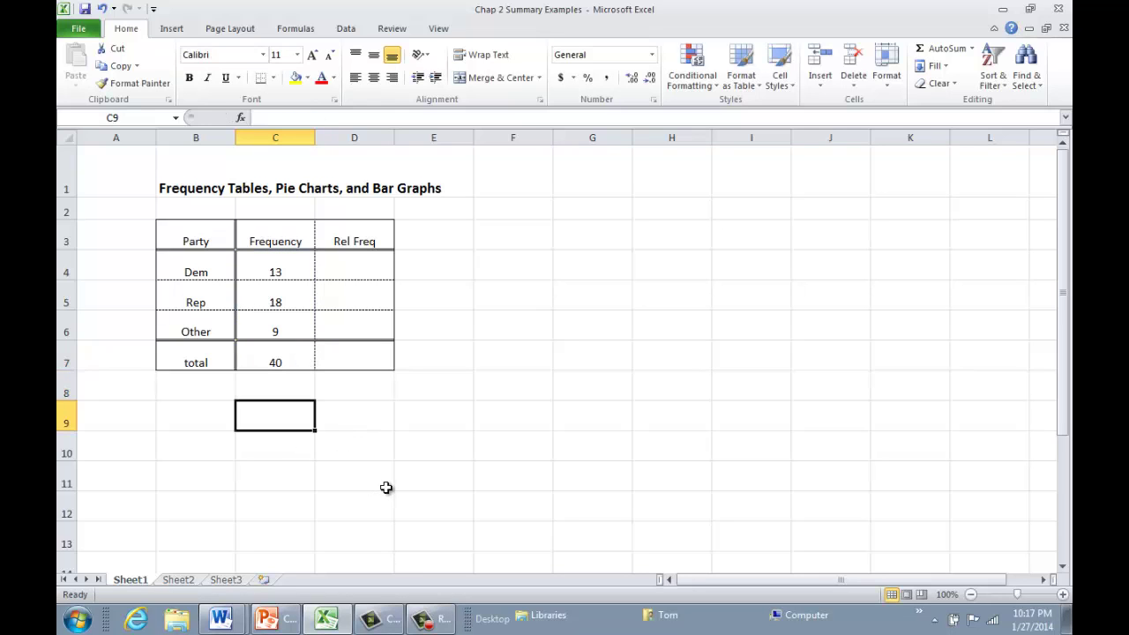
- Calculate the Dem relative frequency in D4 from fixed numbers with the formula =13/40
click(349, 270)
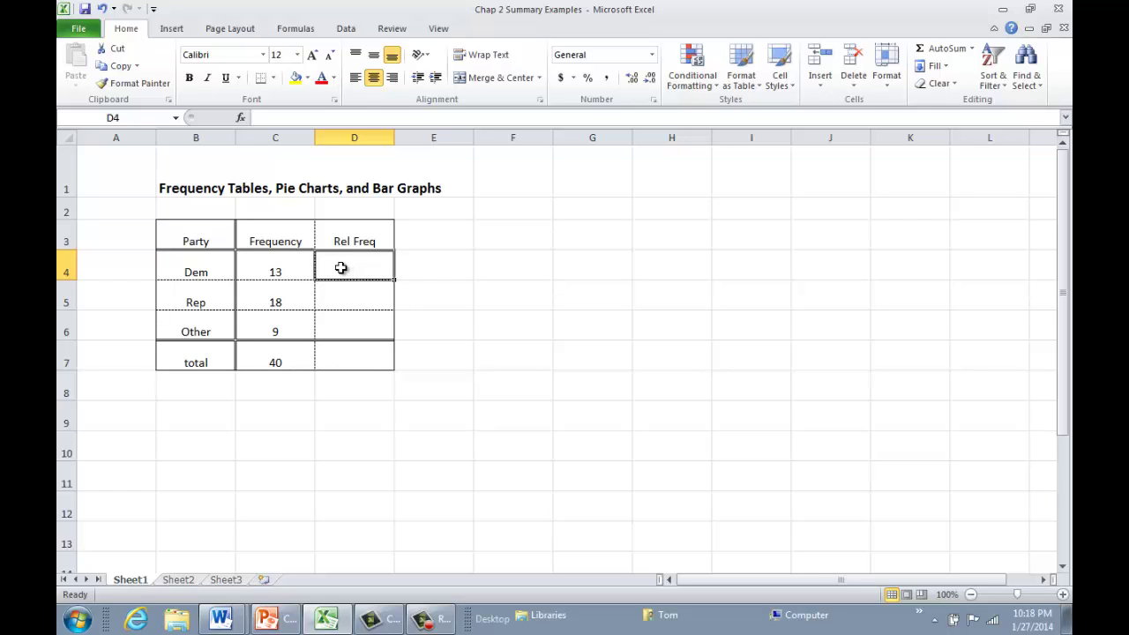
text(=)
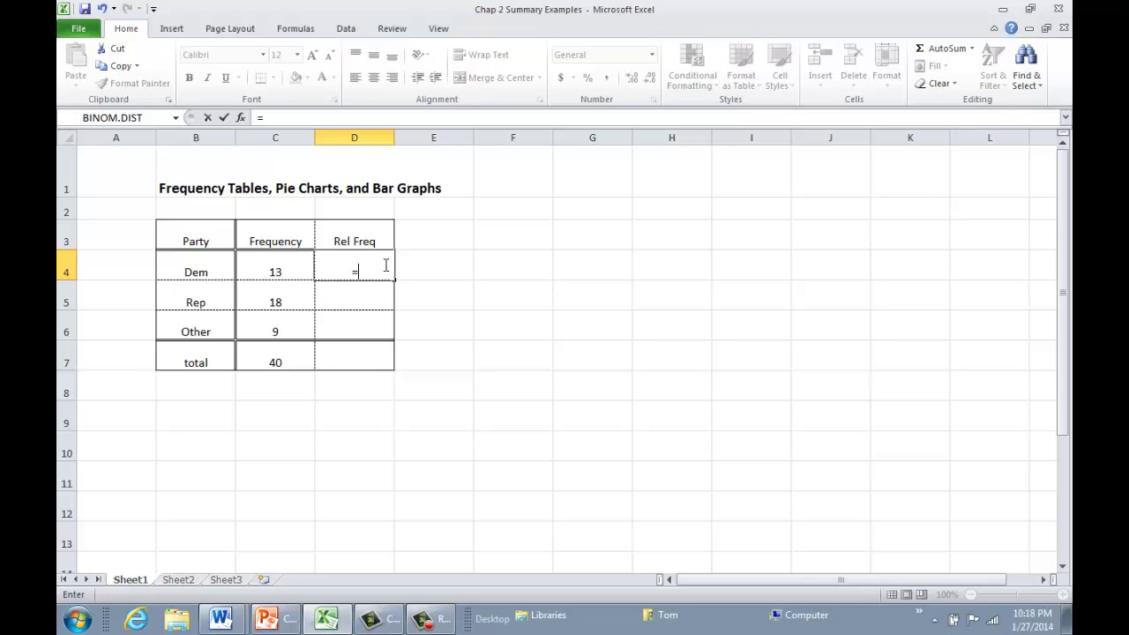
text(13/40)
key(Return)
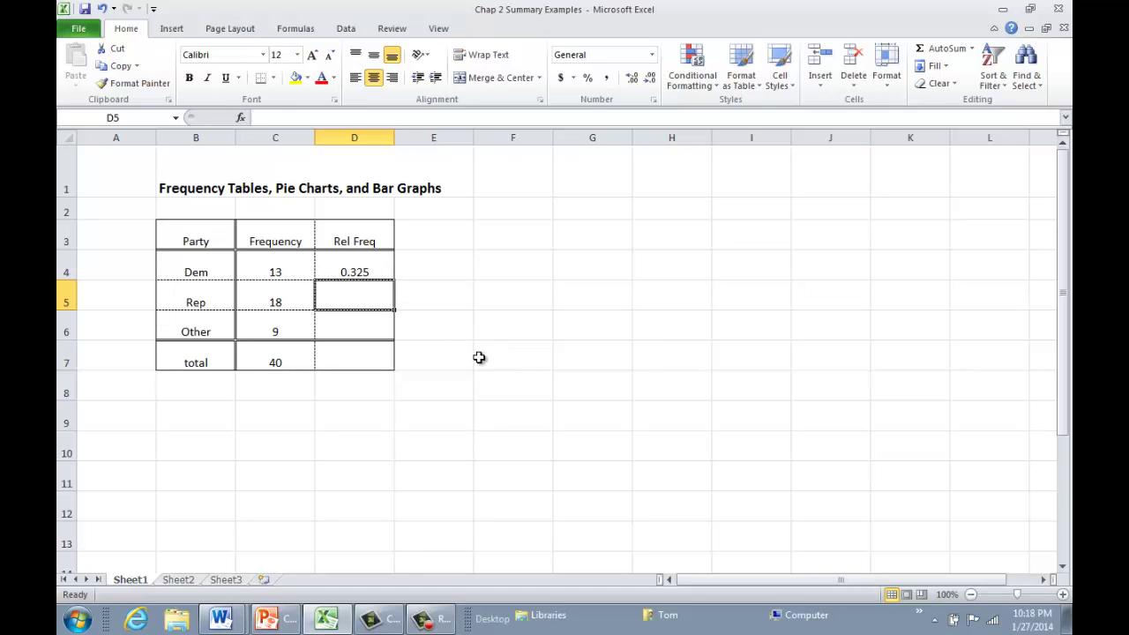
- Change the Dem frequency in C4 to 12 to test whether the formulas update
key(Up)
key(Down)
key(Down)
key(Down)
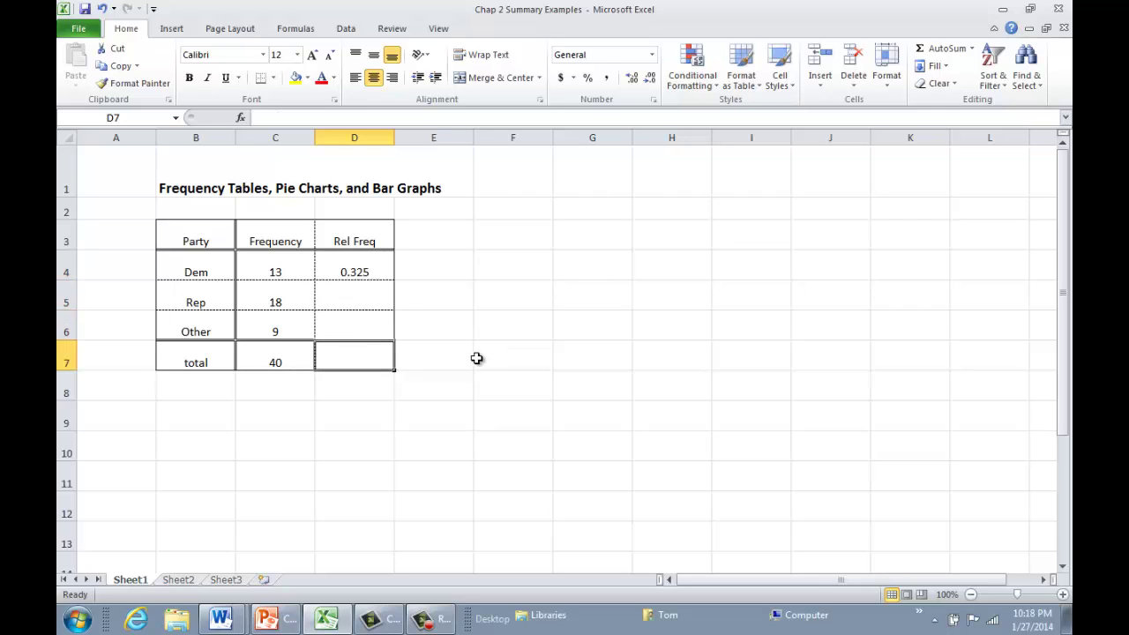
key(Up)
key(Up)
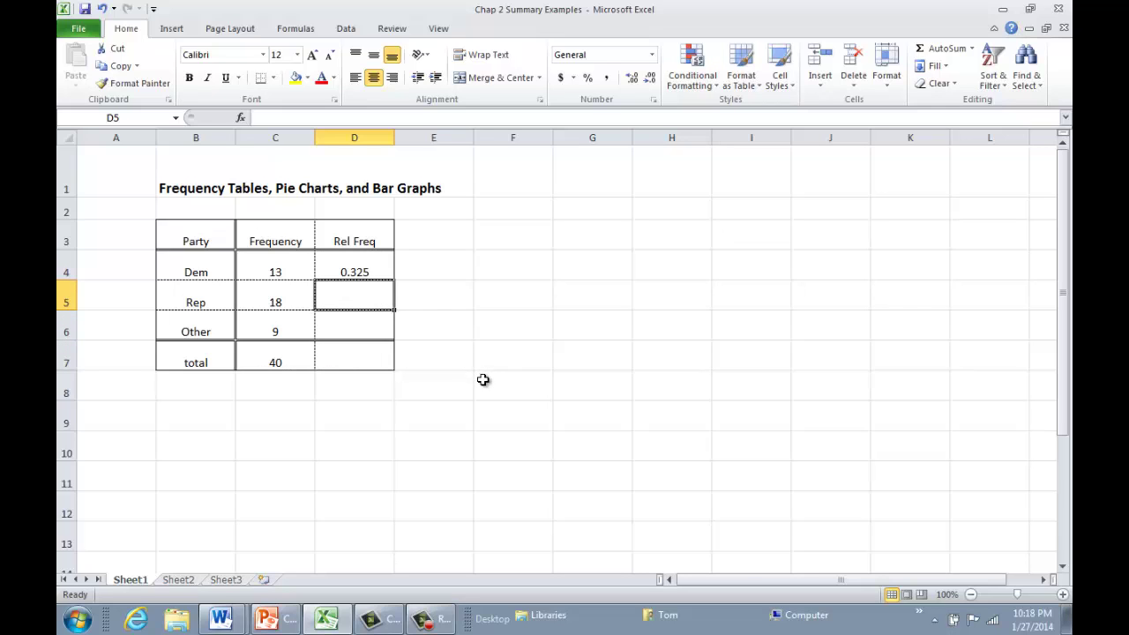
key(Up)
key(Left)
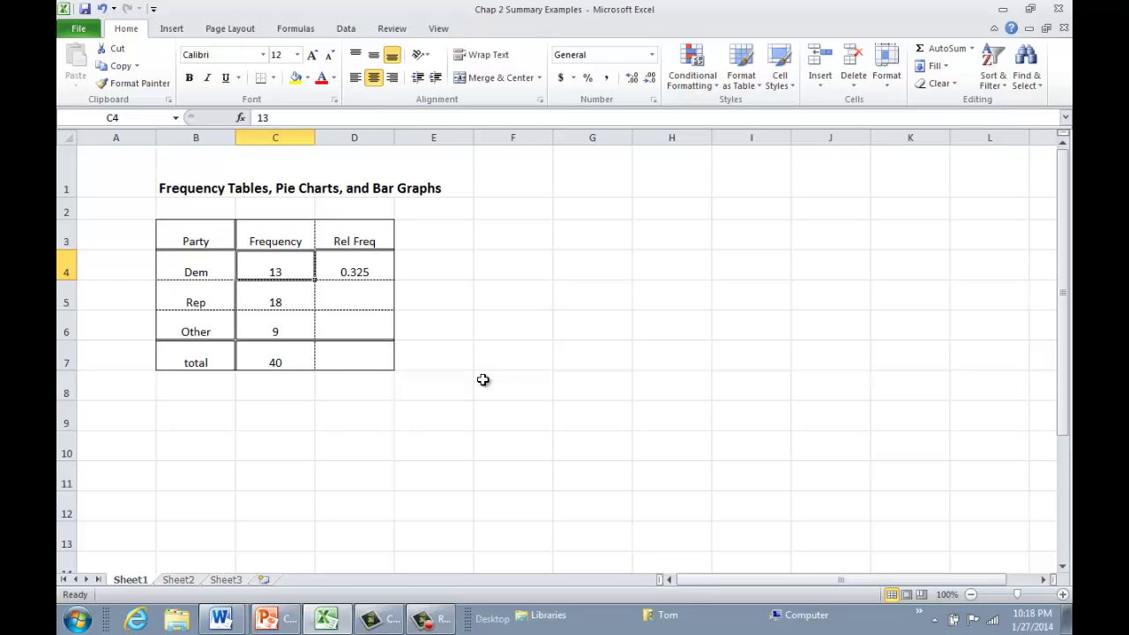
text(12)
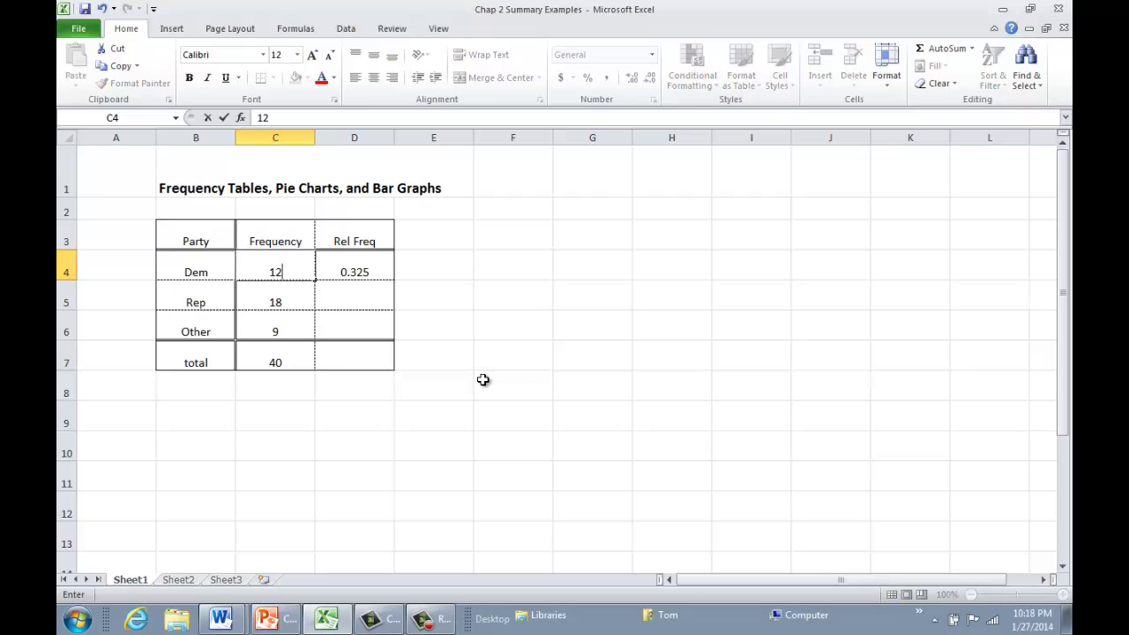
key(Return)
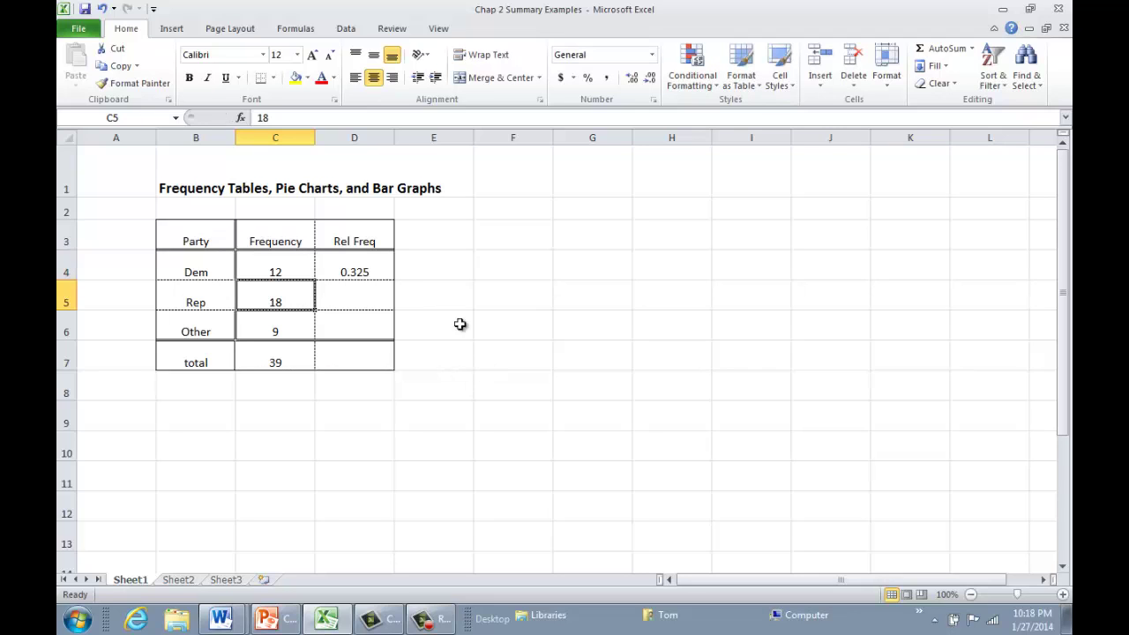
- Check the Dem relative frequency formula in D4 and set the Dem frequency in C4 back to 13
click(370, 270)
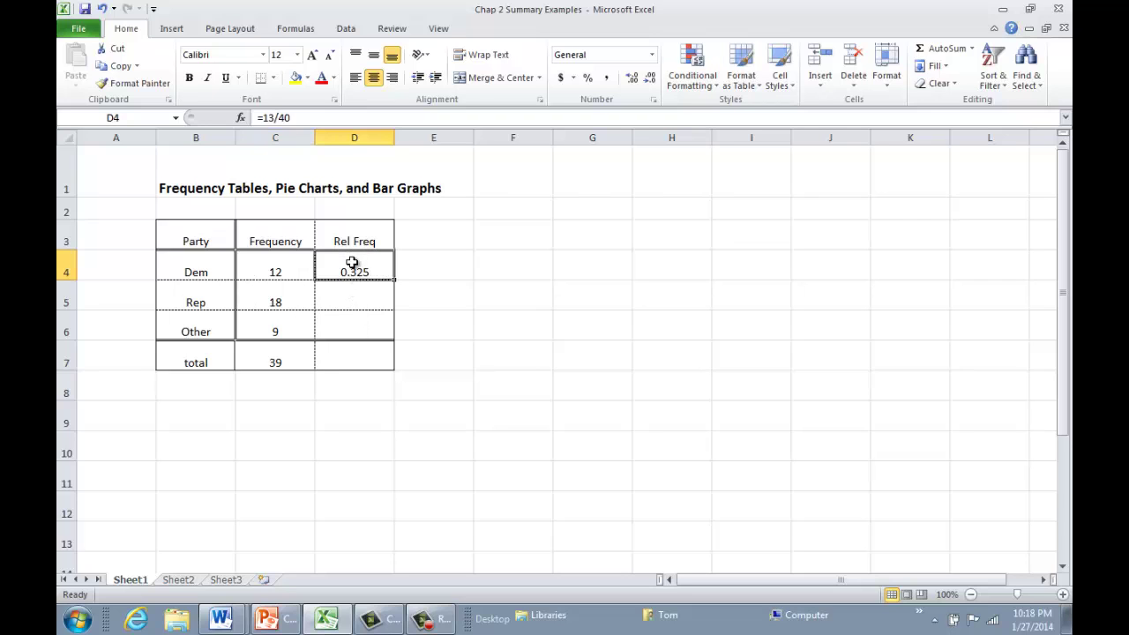
click(294, 267)
text(13)
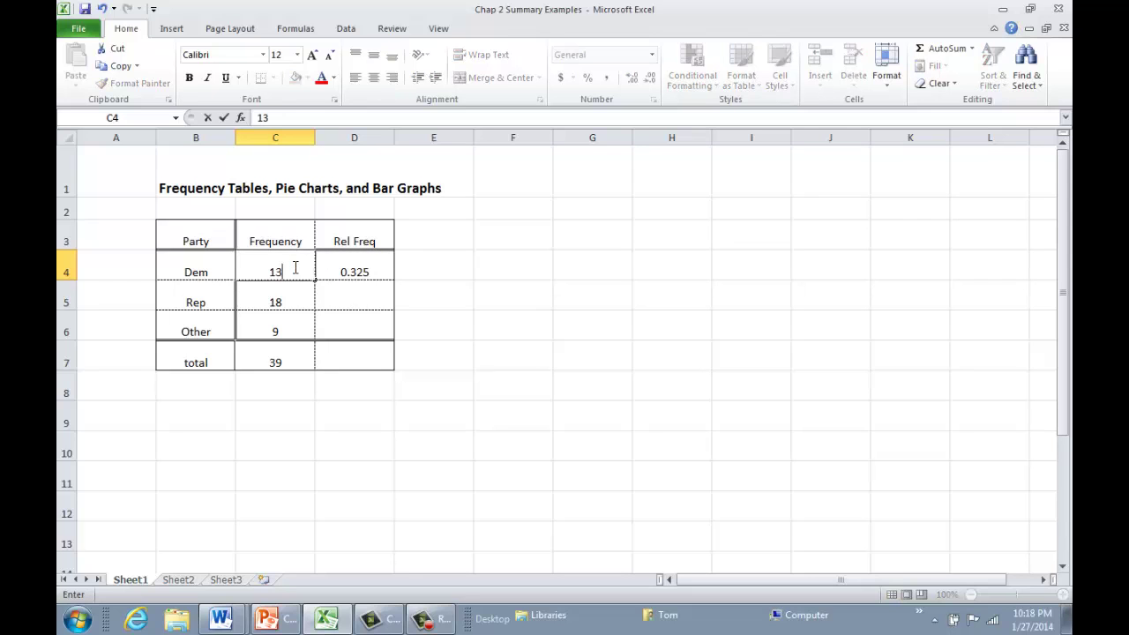
key(Return)
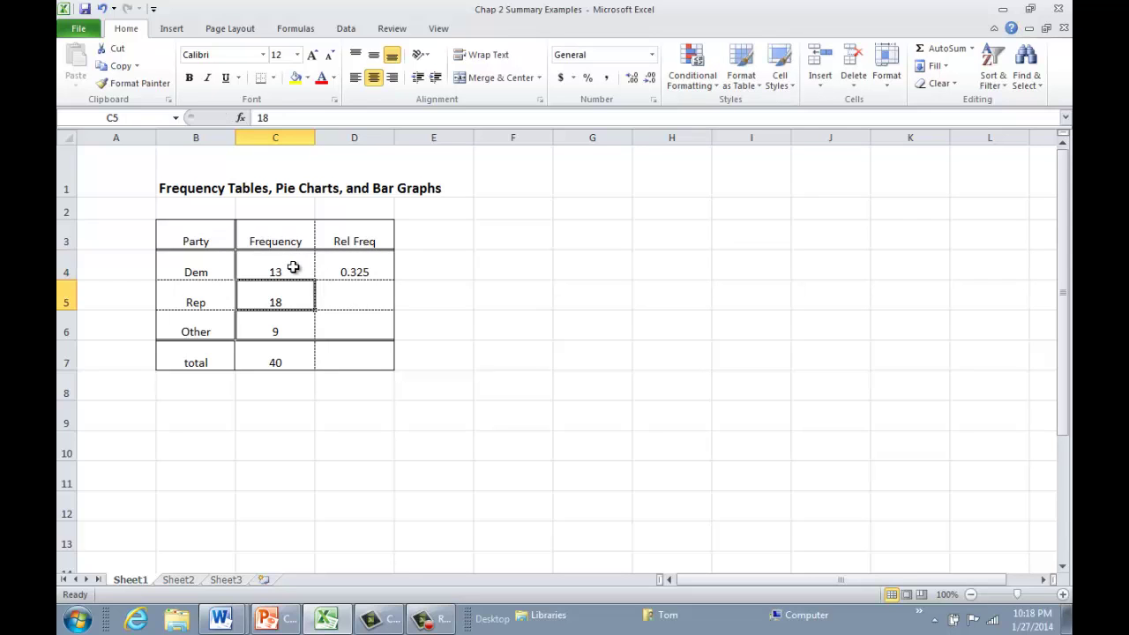
click(351, 273)
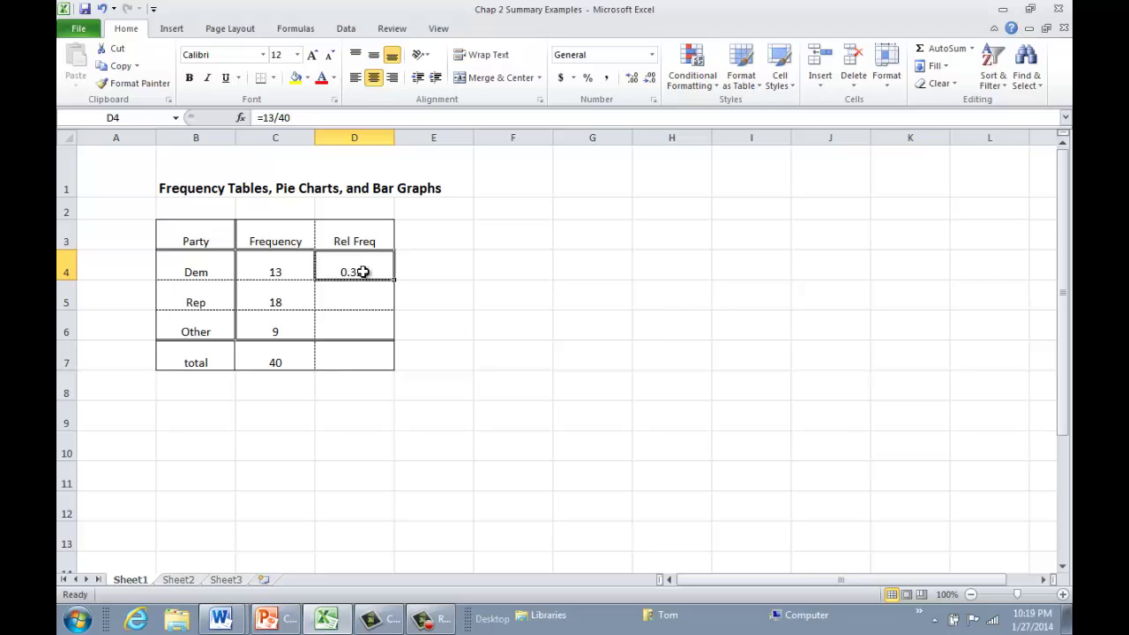
key(BackSpace)
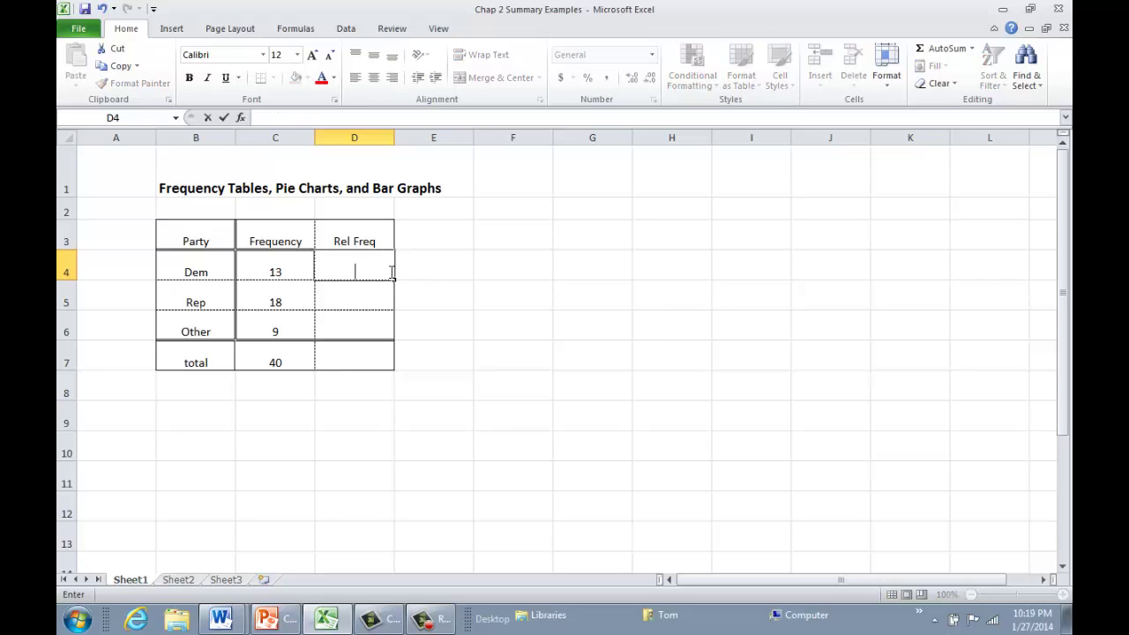
text(=)
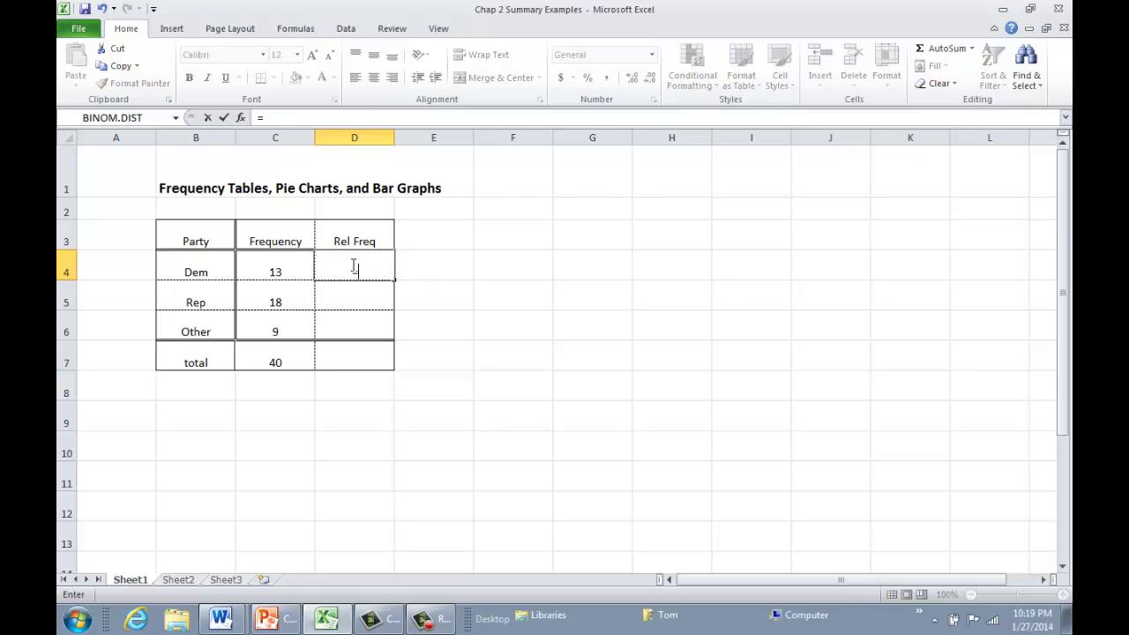
click(267, 266)
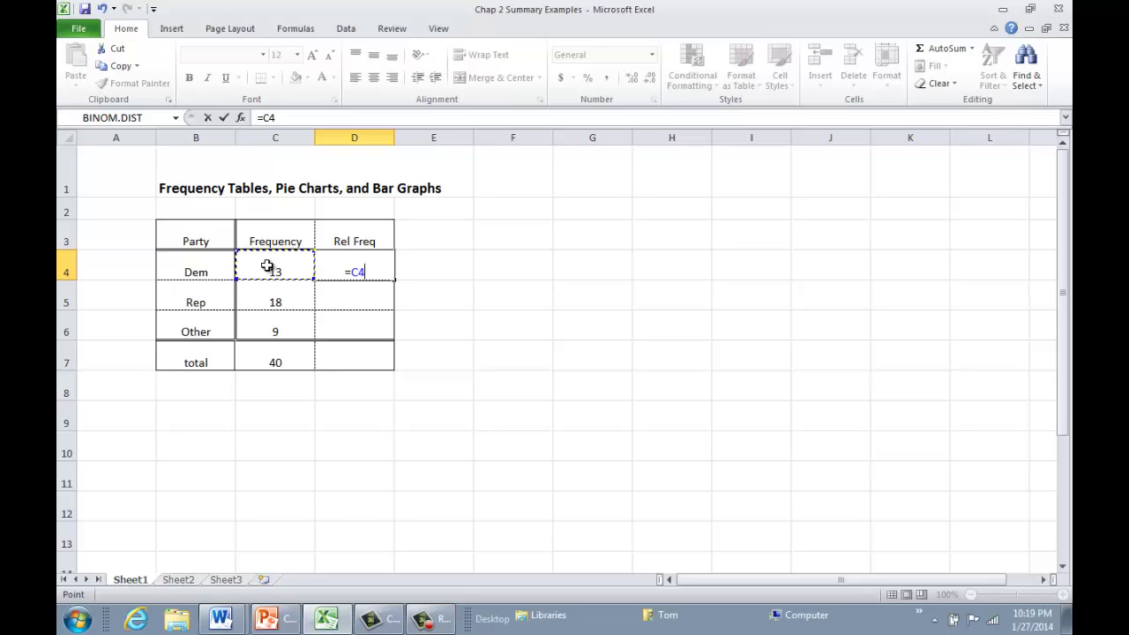
text(/)
click(277, 360)
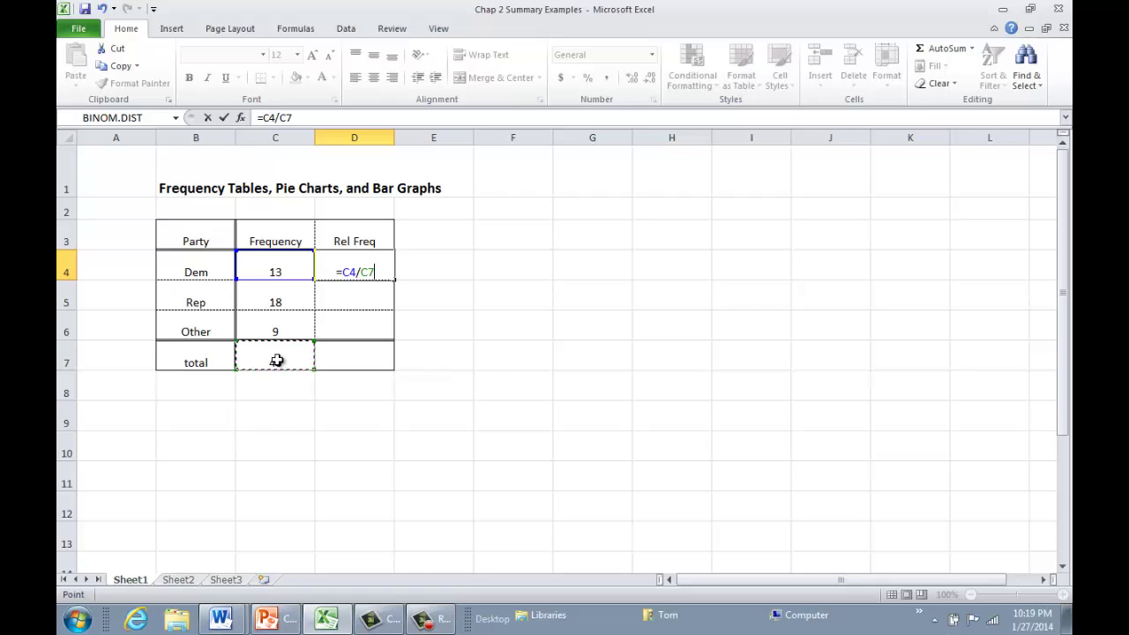
key(shift+Left)
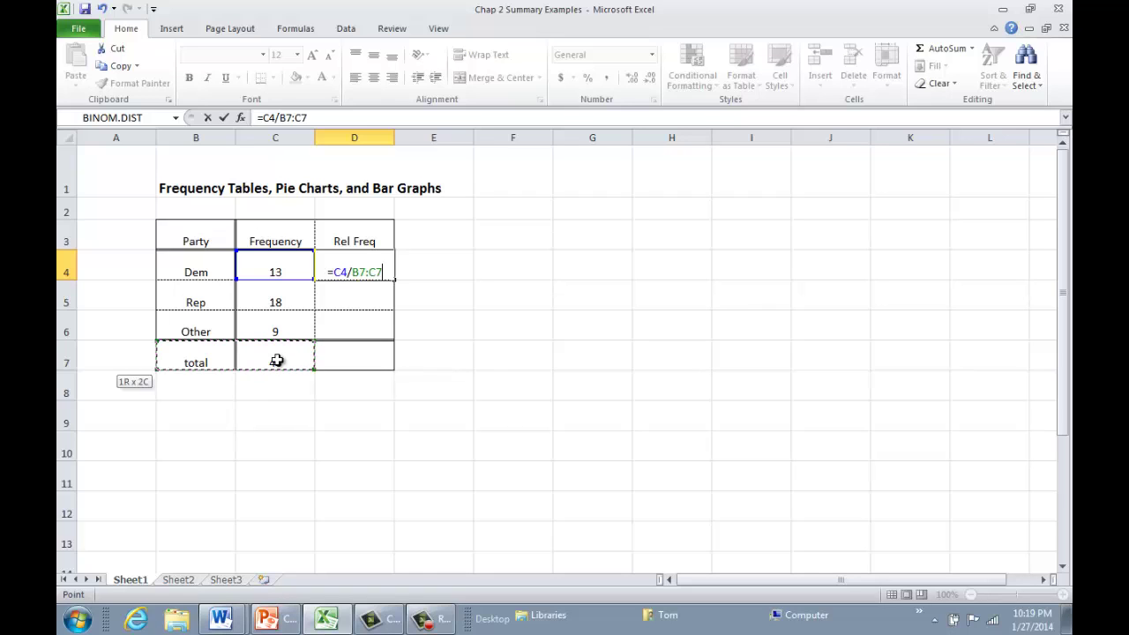
key(Escape)
- Calculate the Dem relative frequency in D4 with the formula =C4/$C$7, keeping the total cell as an absolute reference
text(=)
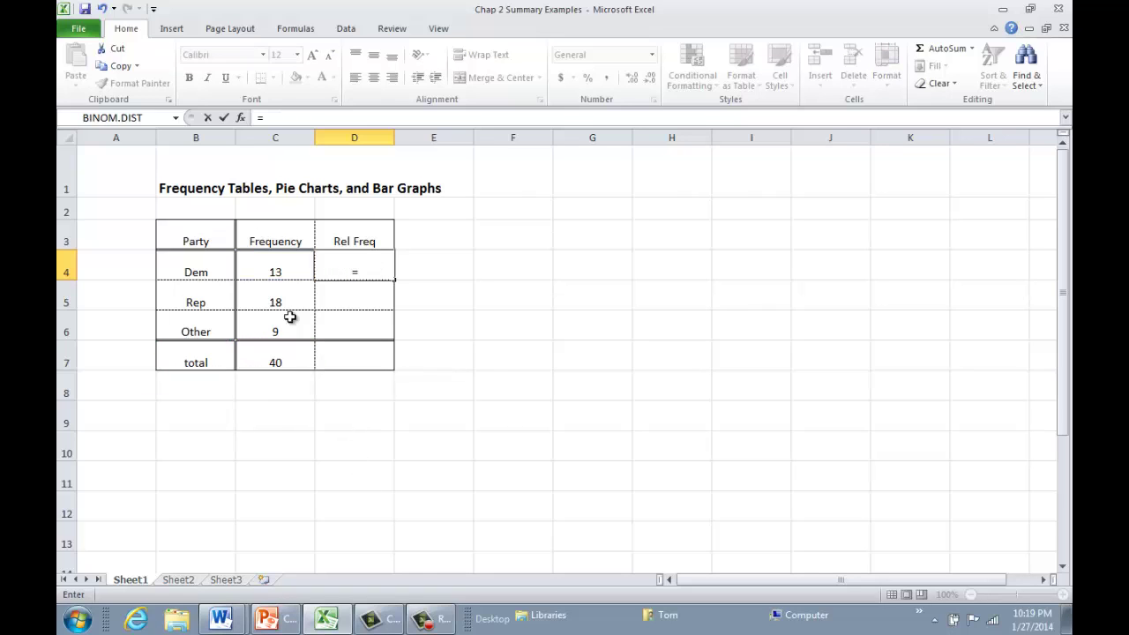
click(270, 263)
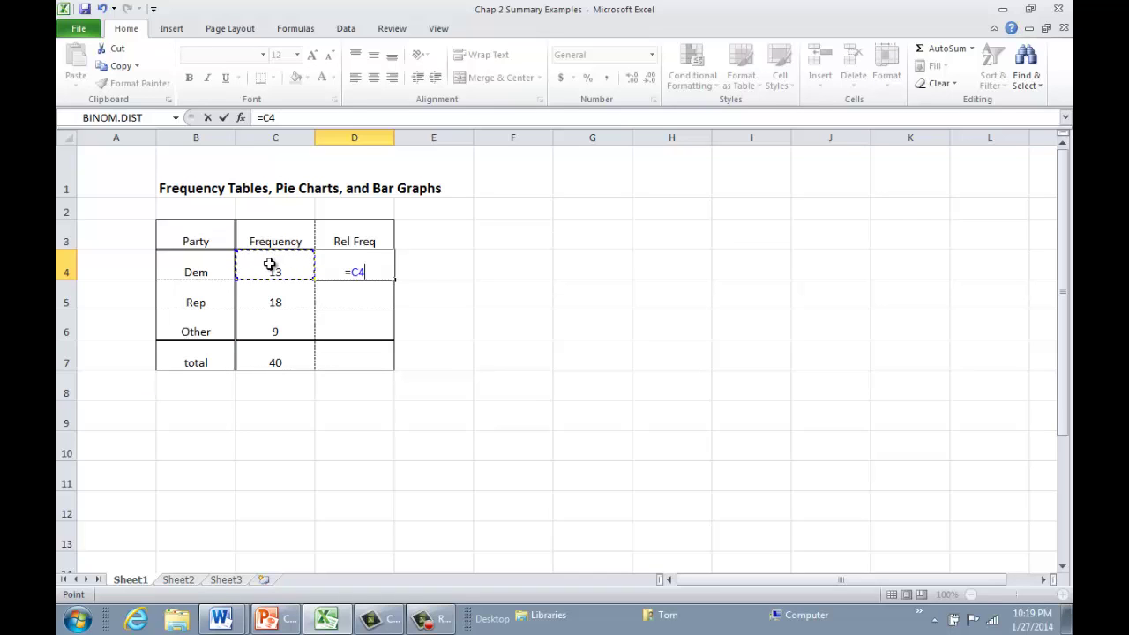
text(/)
click(276, 359)
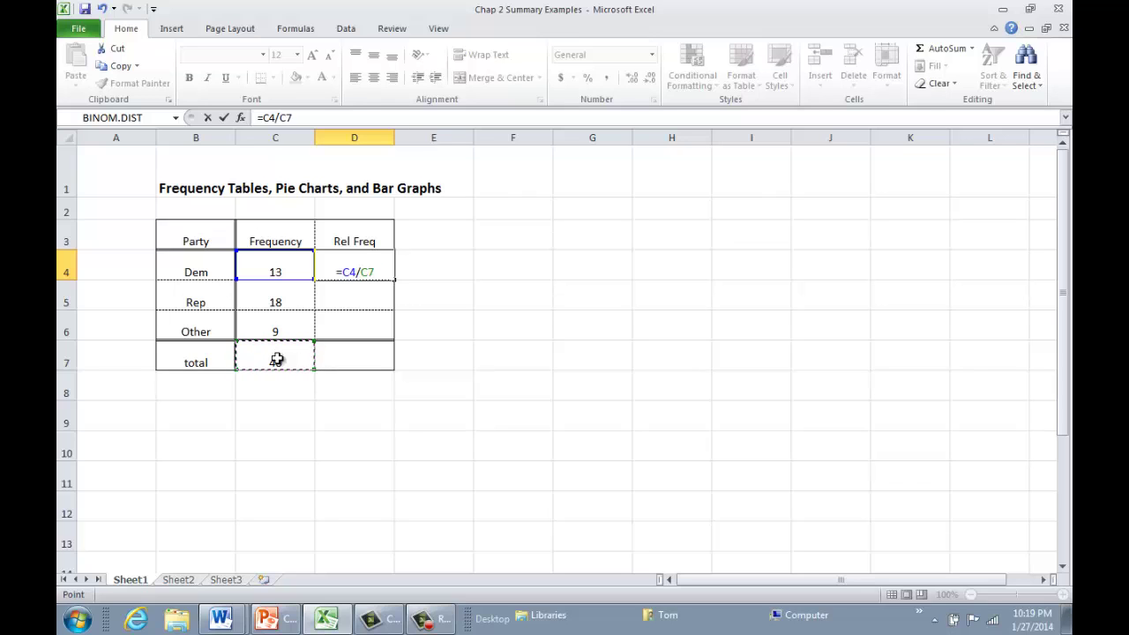
key(F4)
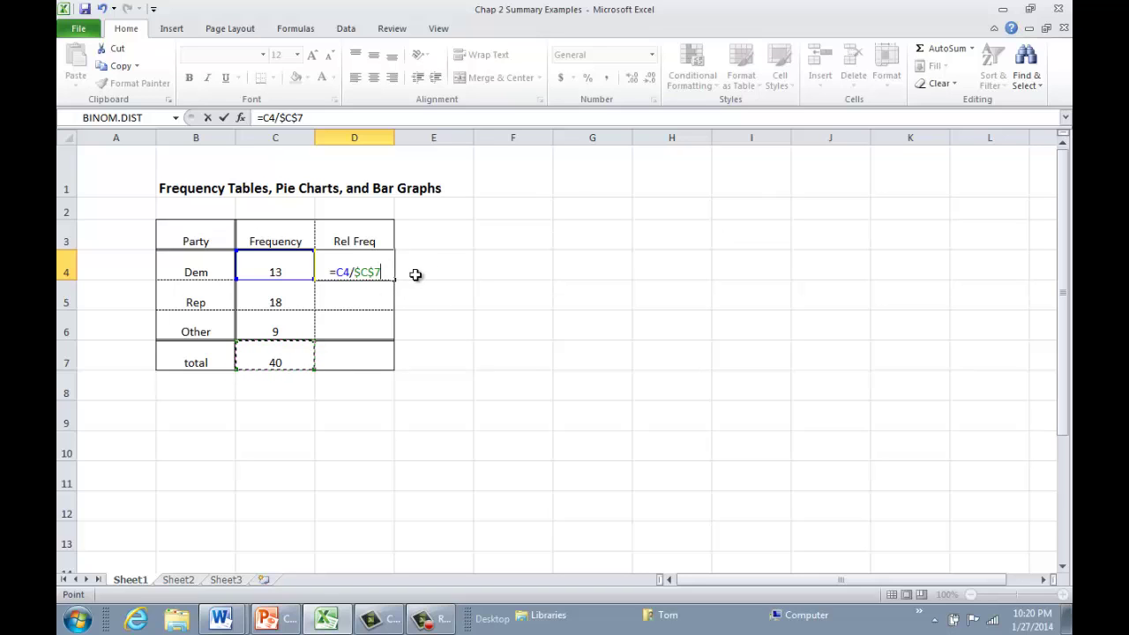
key(Return)
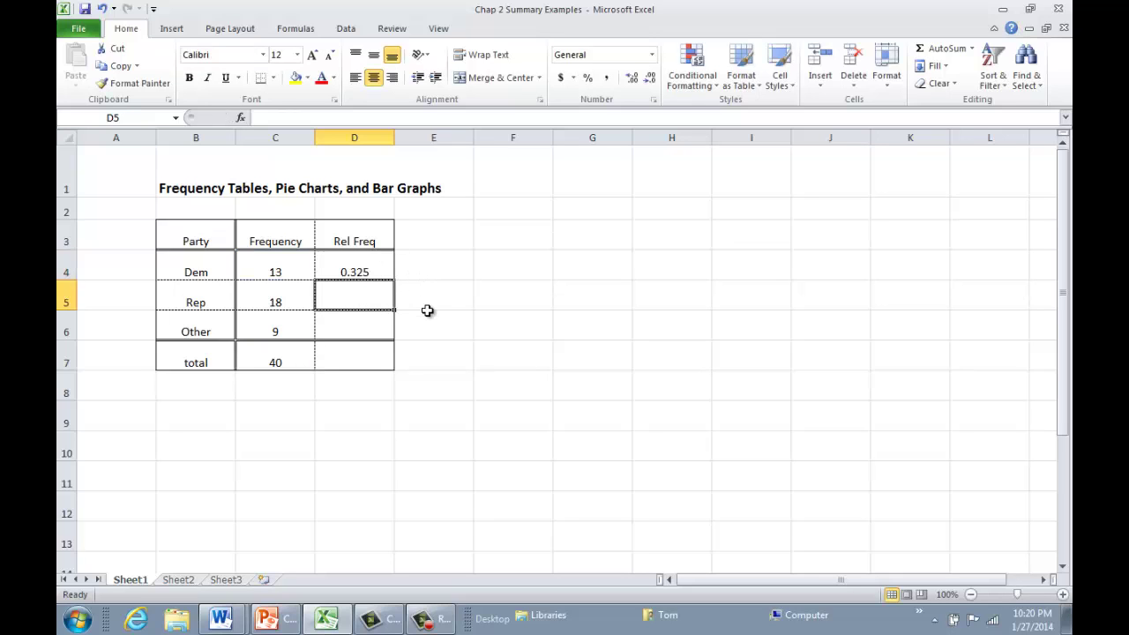
- Fill the relative frequency formula from D4 down through D6
key(Up)
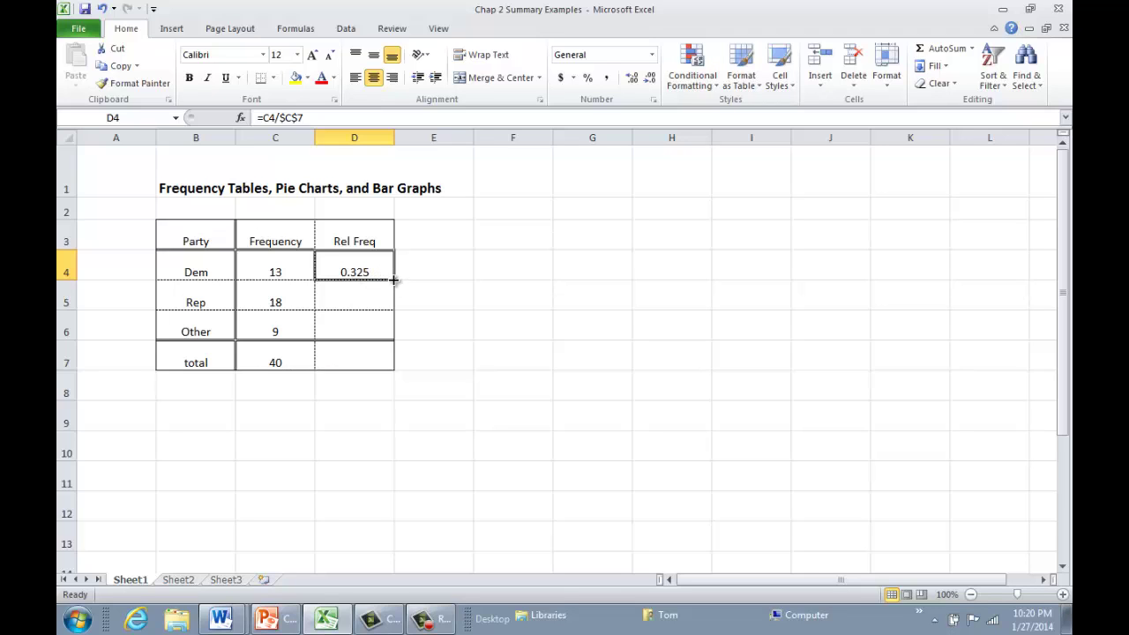
drag(394, 280, 386, 329)
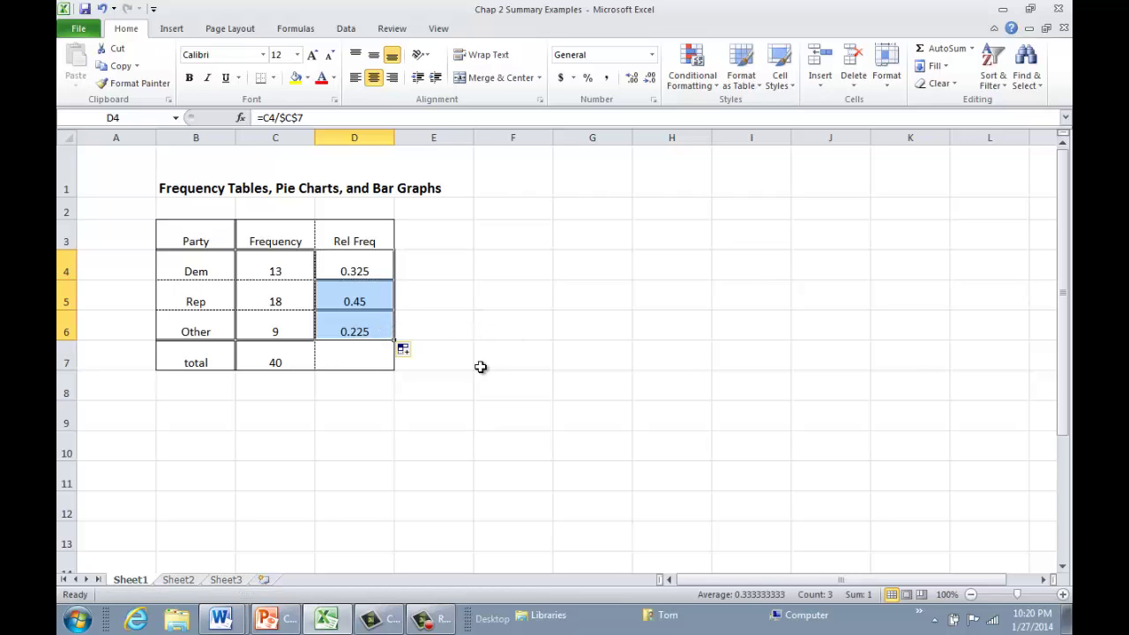
key(Down)
key(Down)
key(Down)
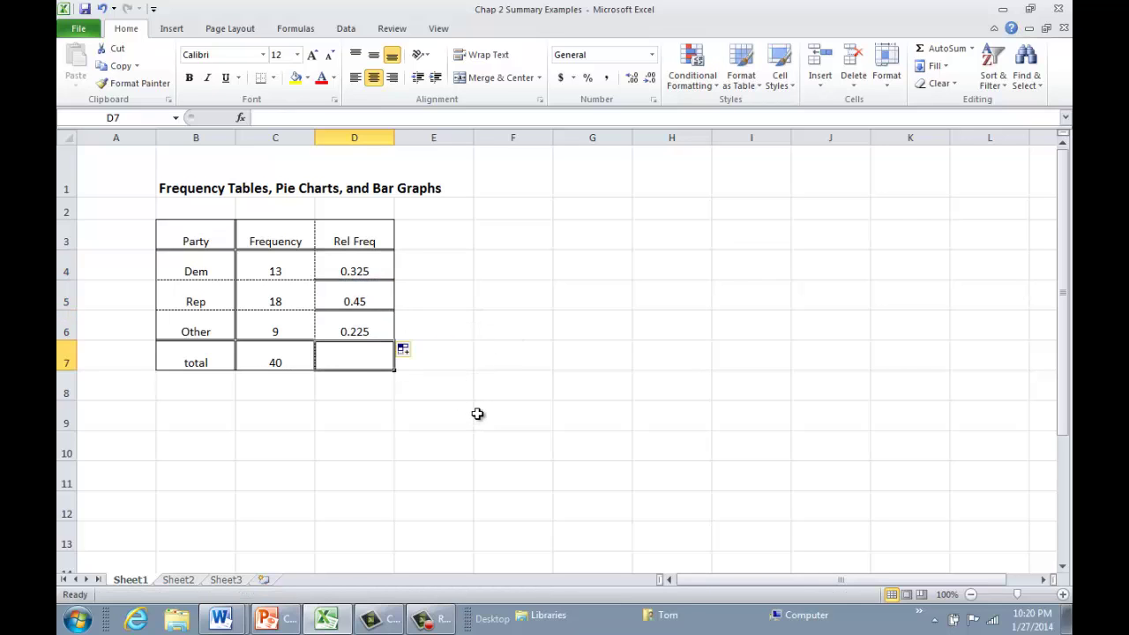
- Check which cells the copied Rep relative frequency formula in D5 refers to, compared with the one in D4
key(Up)
key(Up)
key(Up)
key(Up)
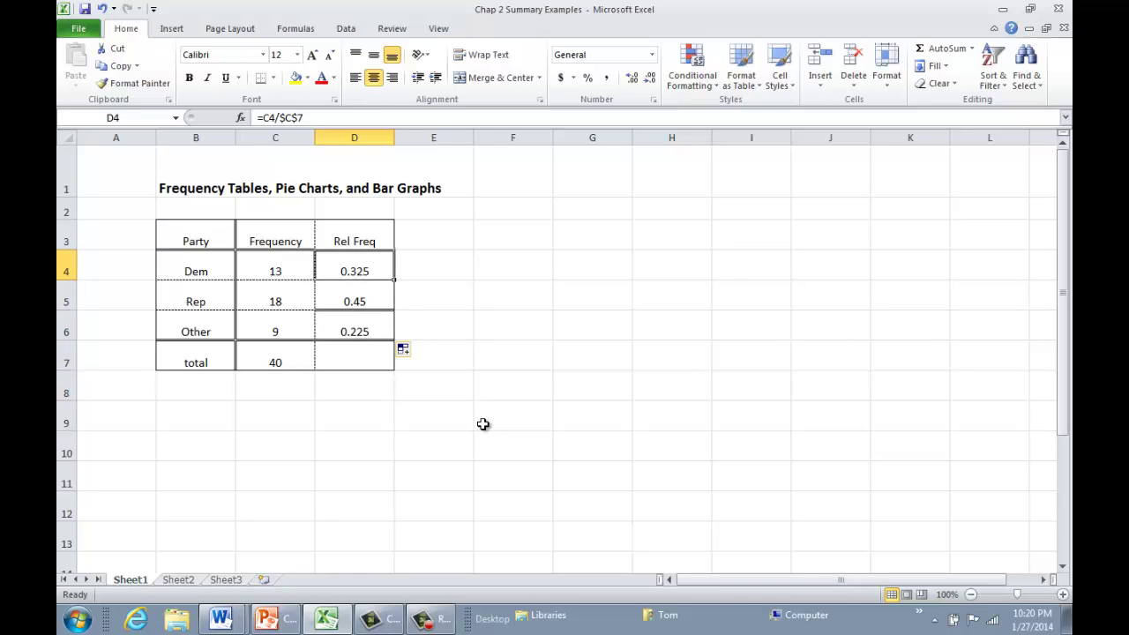
key(Down)
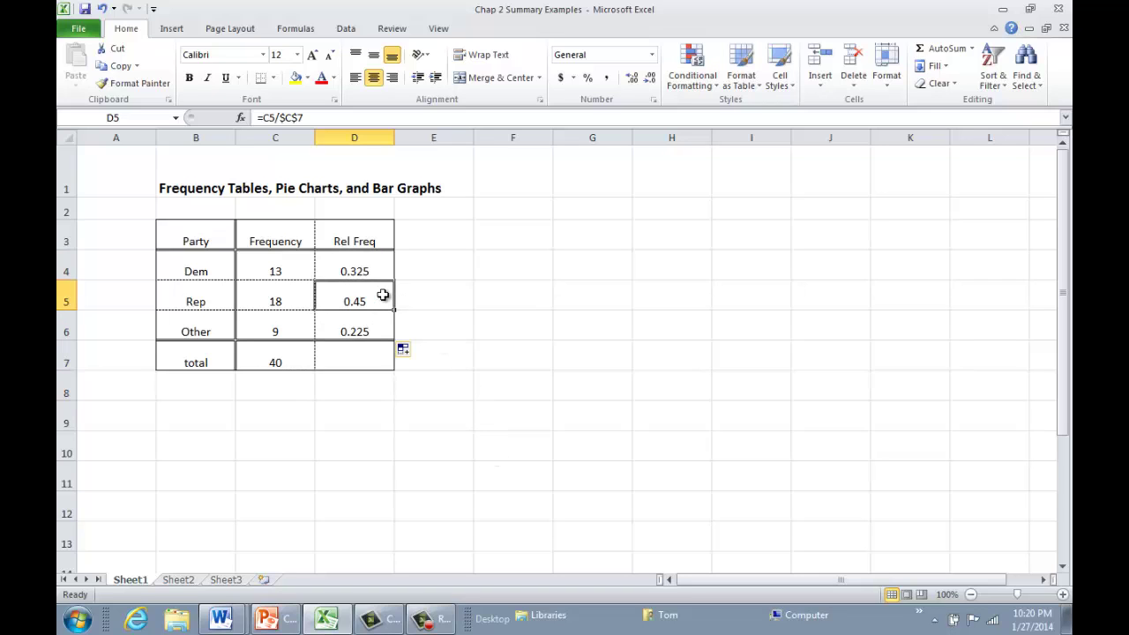
click(341, 121)
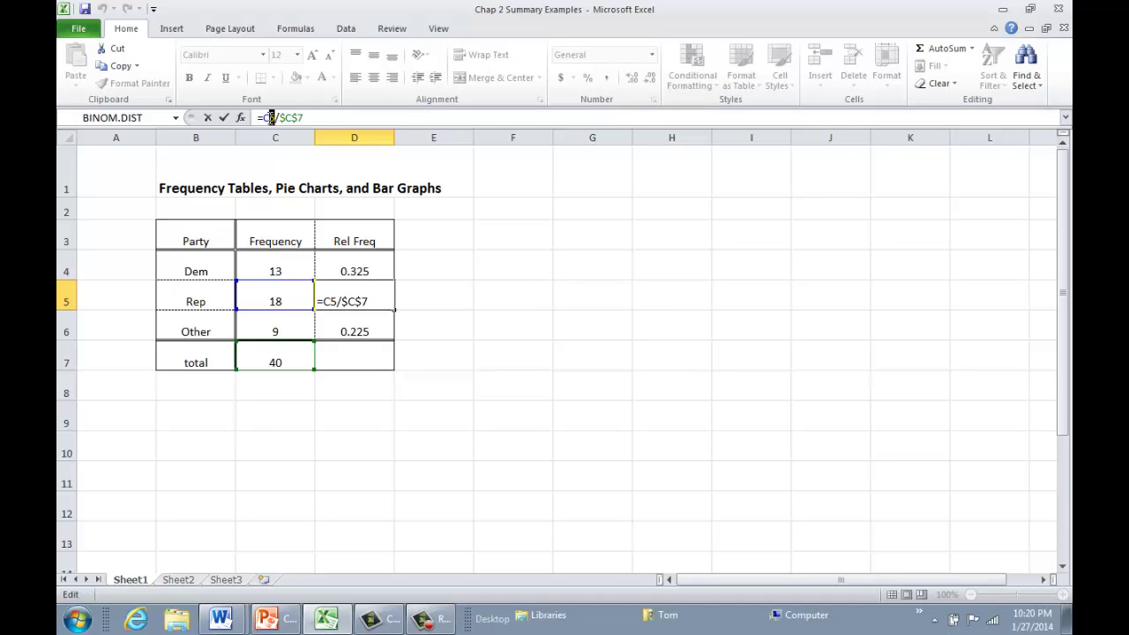
click(278, 291)
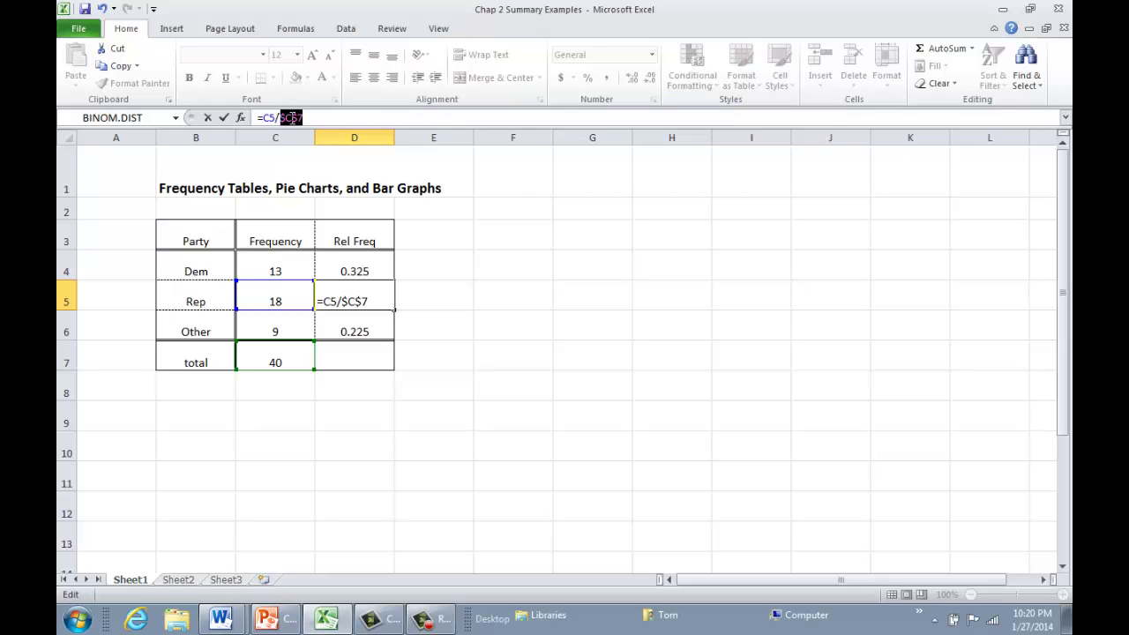
click(292, 118)
key(Return)
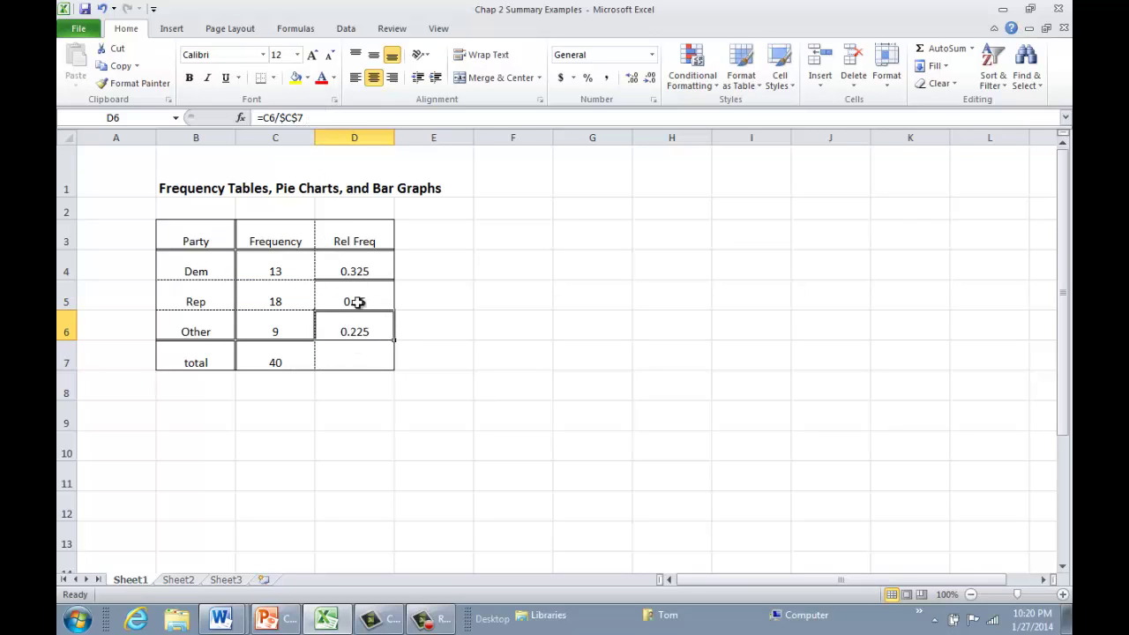
- Total the relative frequencies in D7 by copying the sum formula from C7
key(Down)
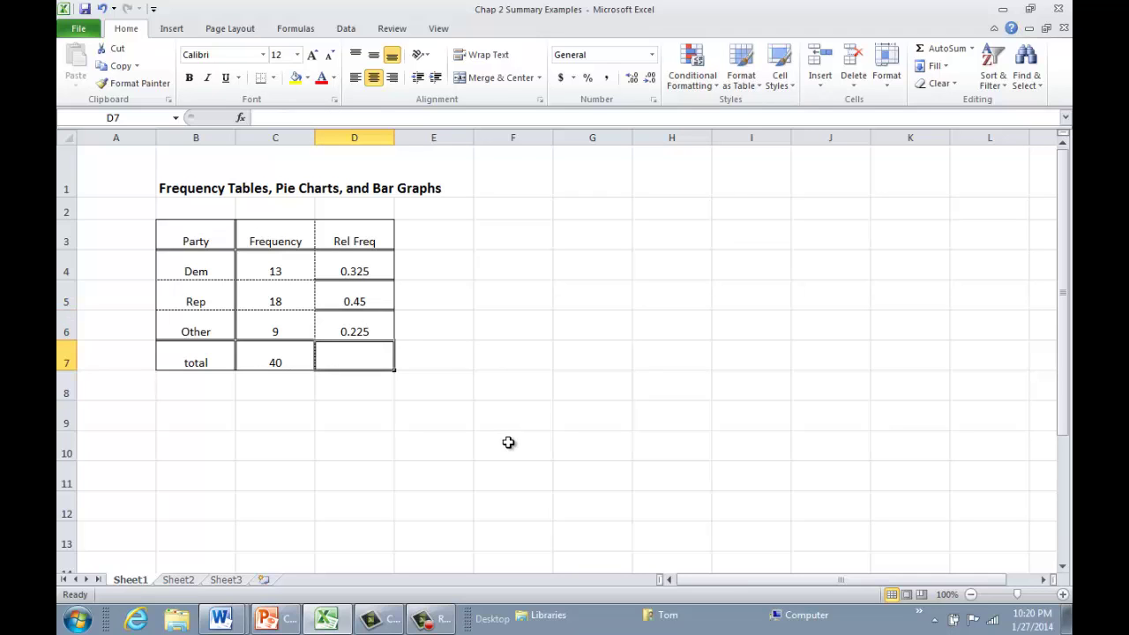
key(Left)
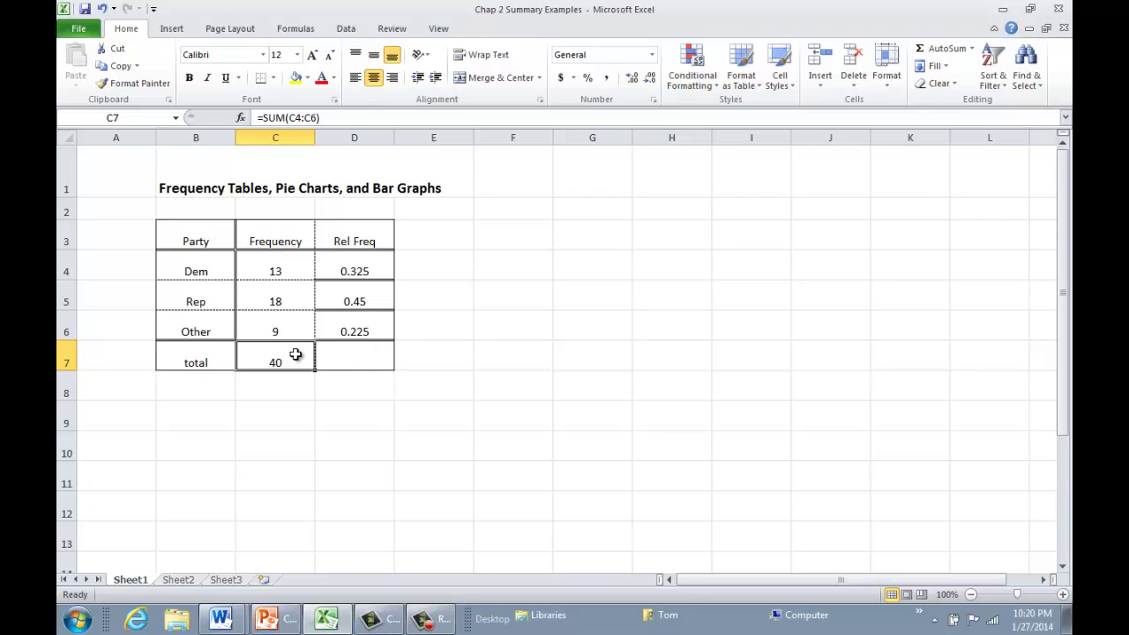
key(ctrl+c)
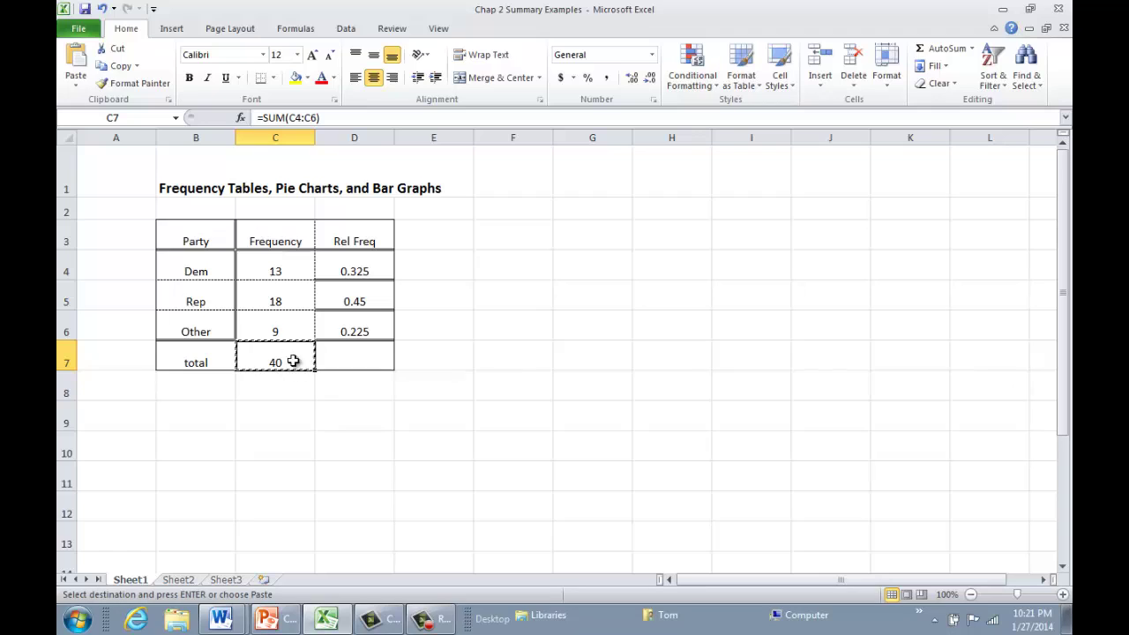
click(346, 360)
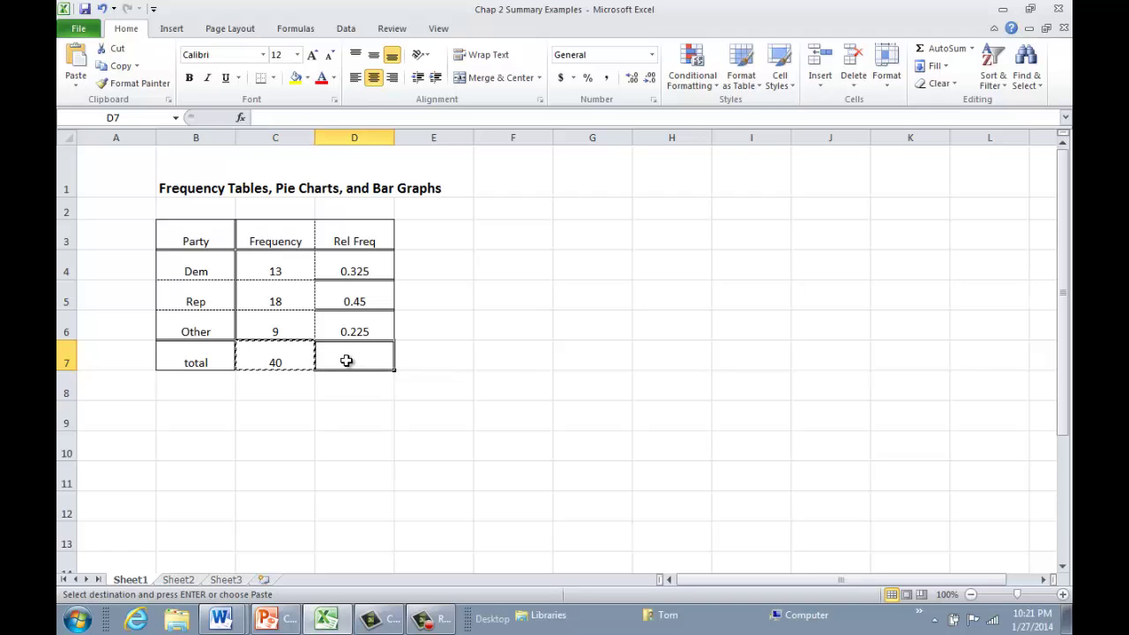
key(ctrl+v)
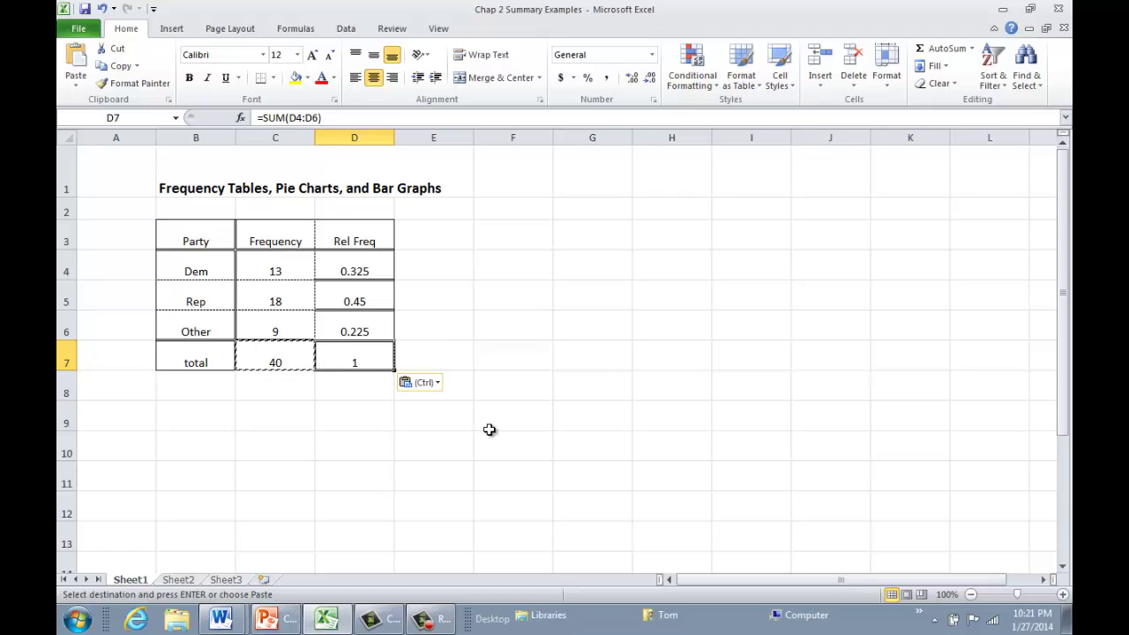
key(Escape)
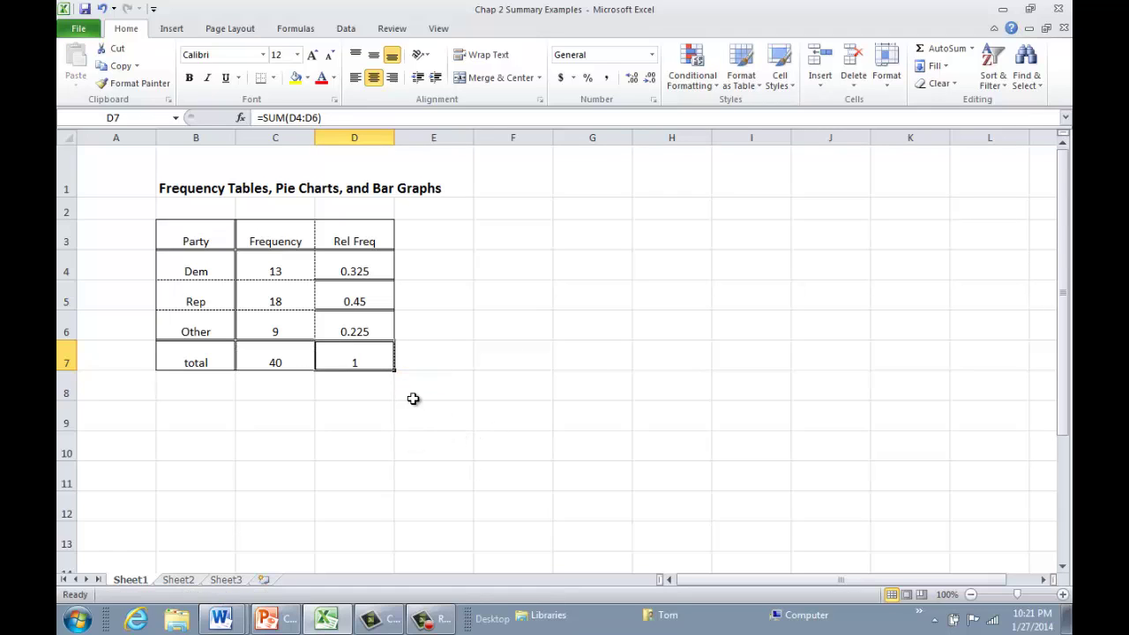
key(Right)
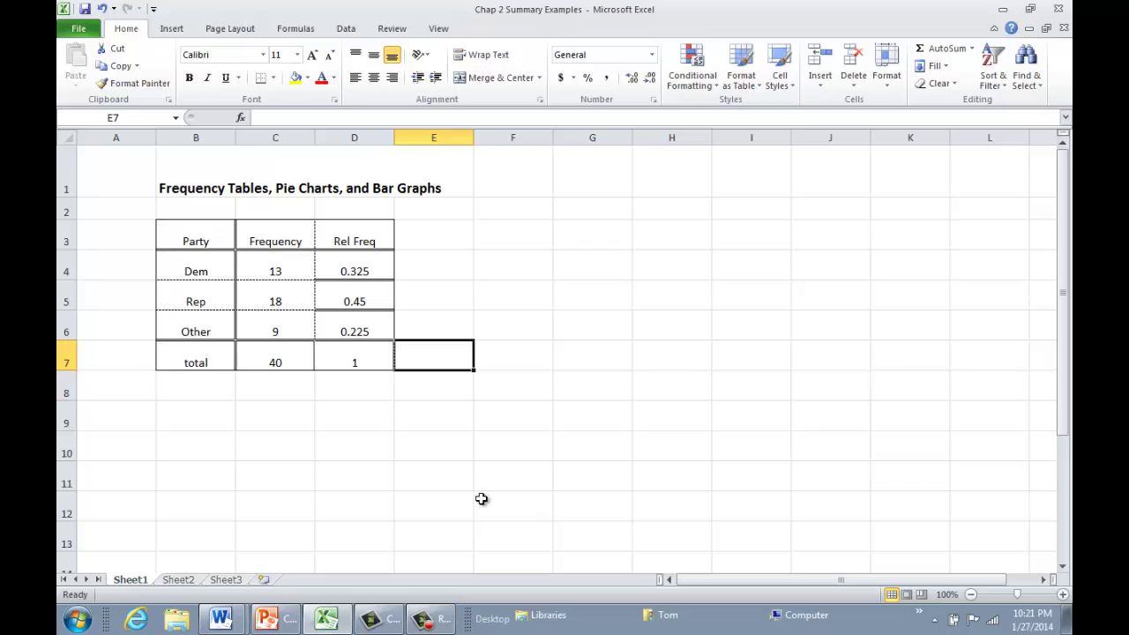
key(Left)
key(Left)
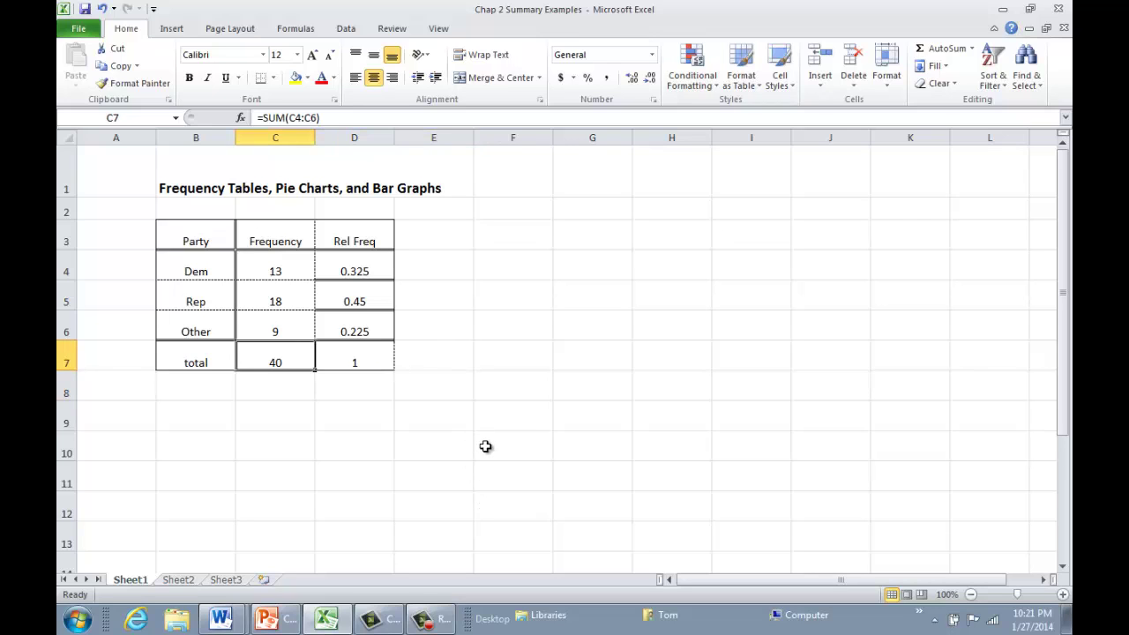
key(Right)
key(Right)
key(Down)
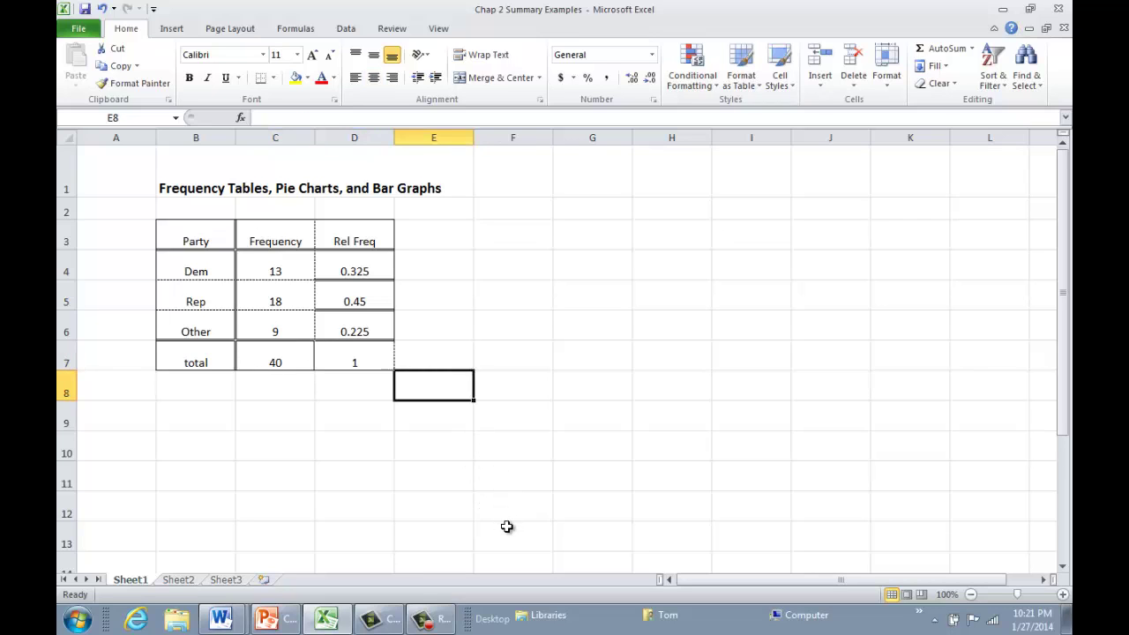
key(Down)
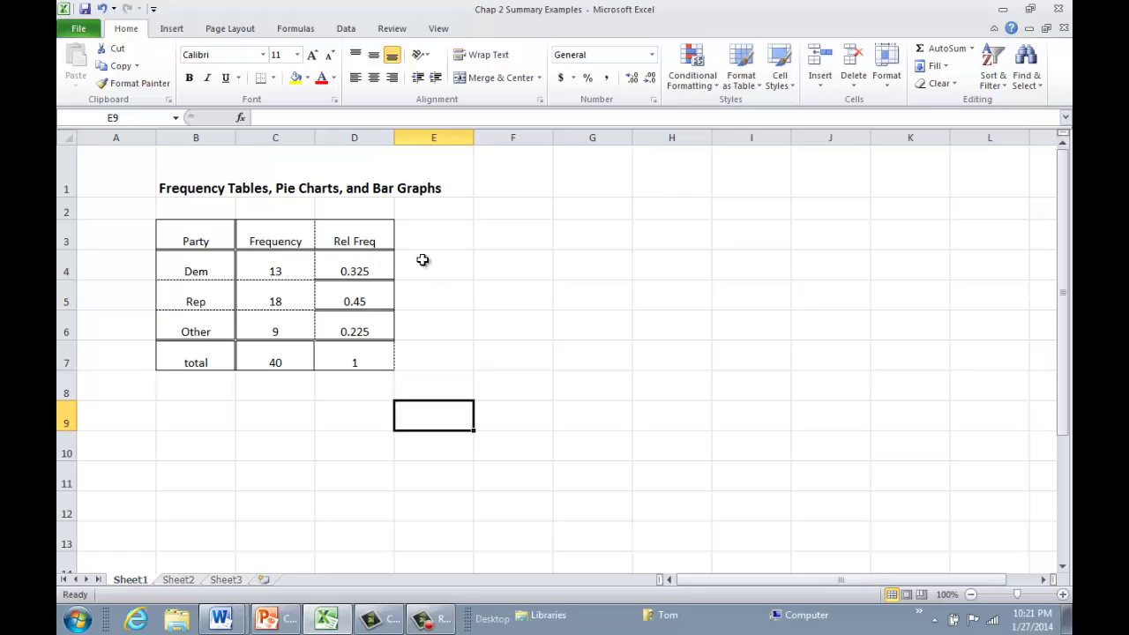
- Apply fine dashed inside borders between the relative frequency cells D4:D6, keeping their outline borders
drag(356, 269, 353, 325)
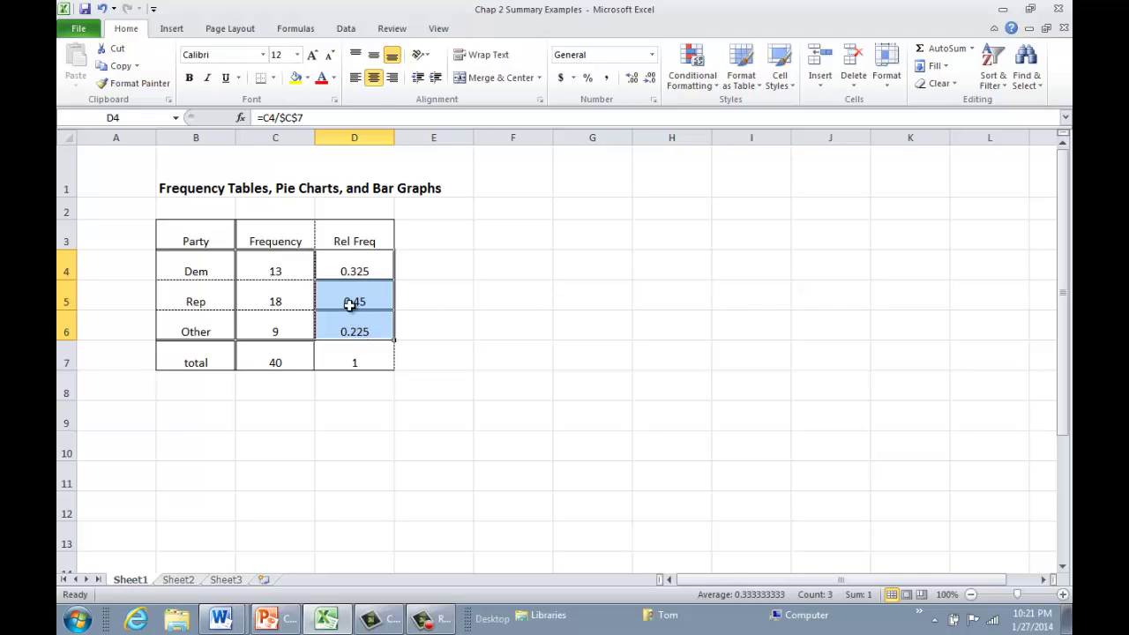
click(344, 259)
drag(350, 285, 351, 330)
right_click(333, 309)
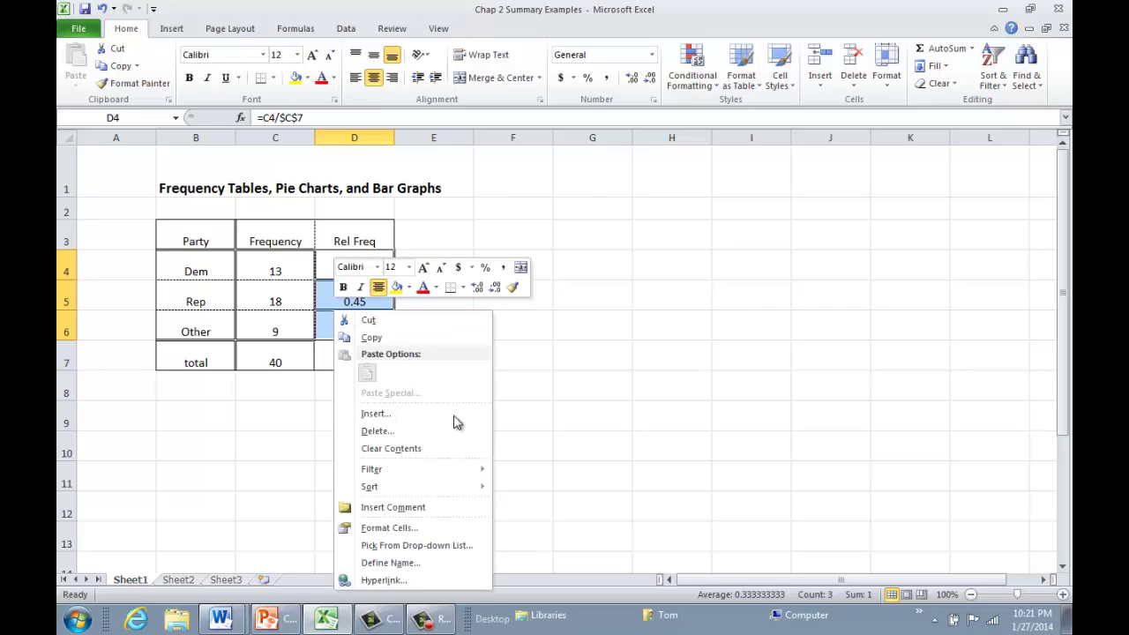
click(422, 527)
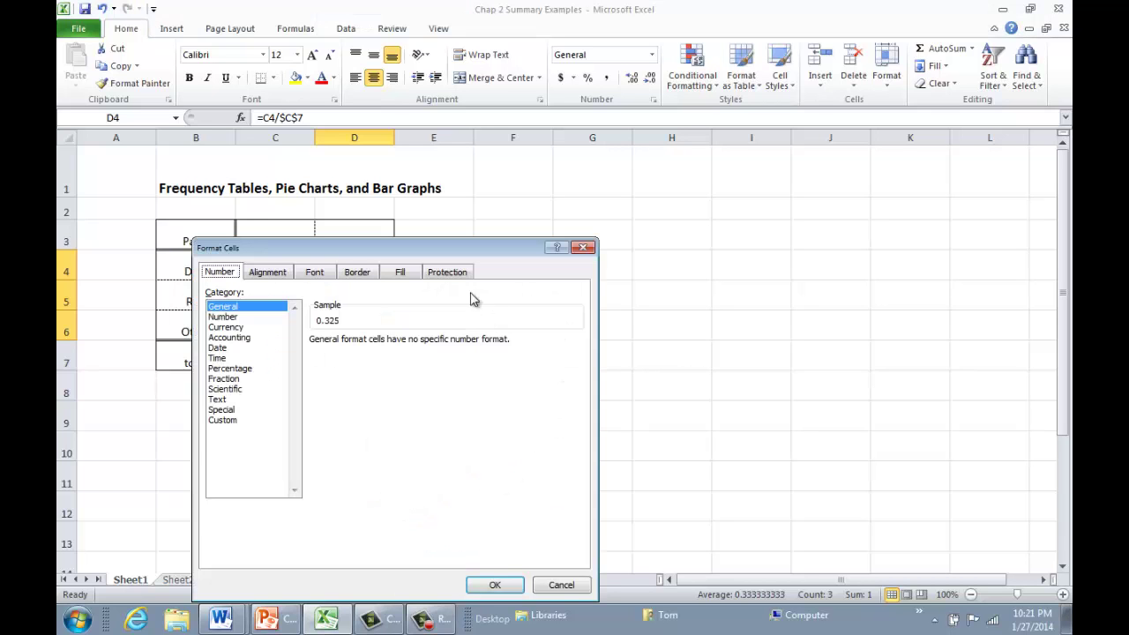
drag(444, 247, 686, 189)
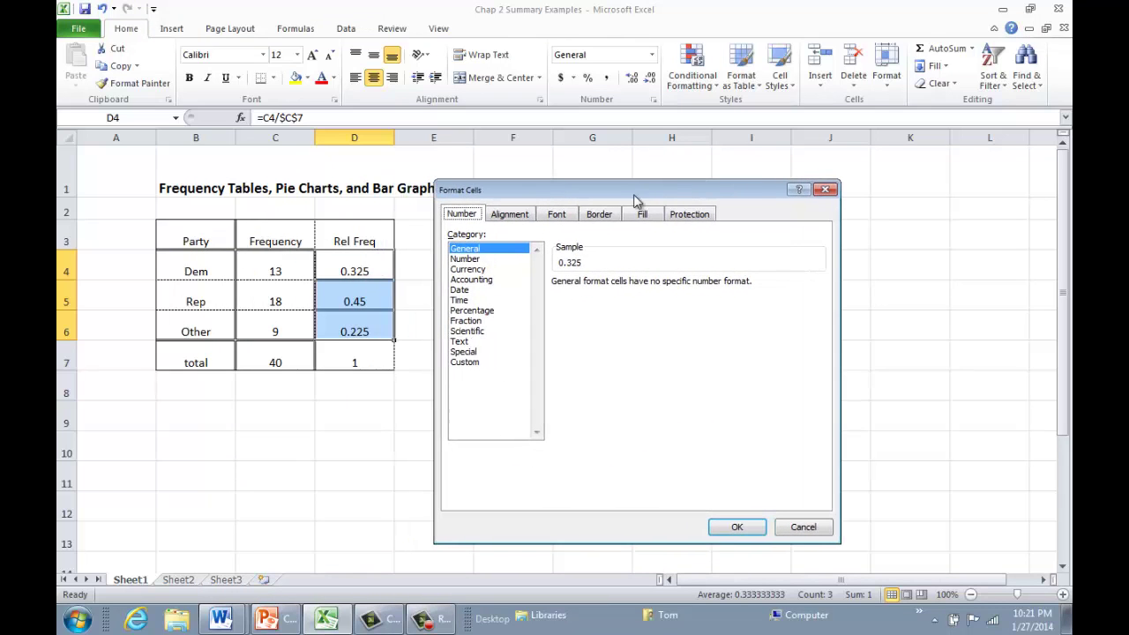
click(596, 215)
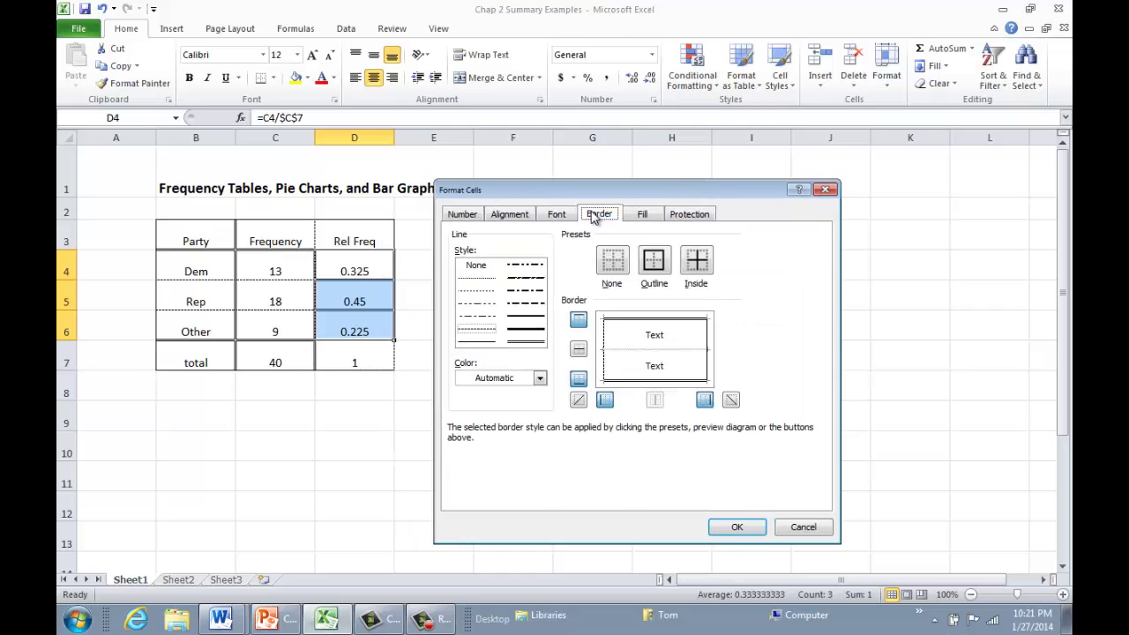
click(698, 268)
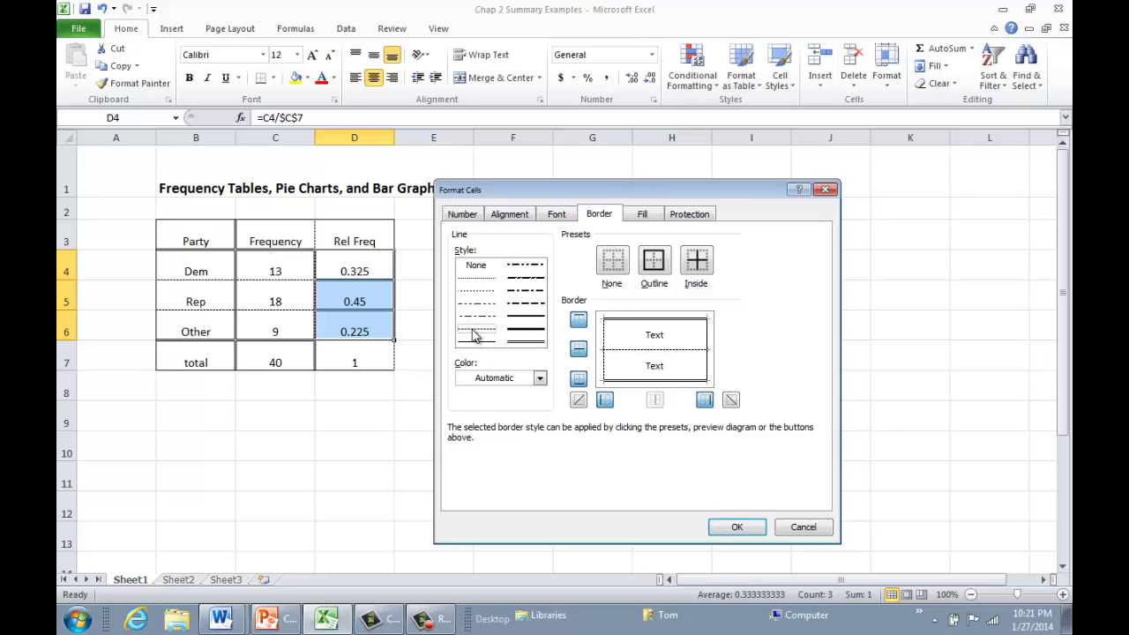
click(697, 267)
click(734, 527)
key(Down)
key(Down)
key(Down)
key(Down)
key(Down)
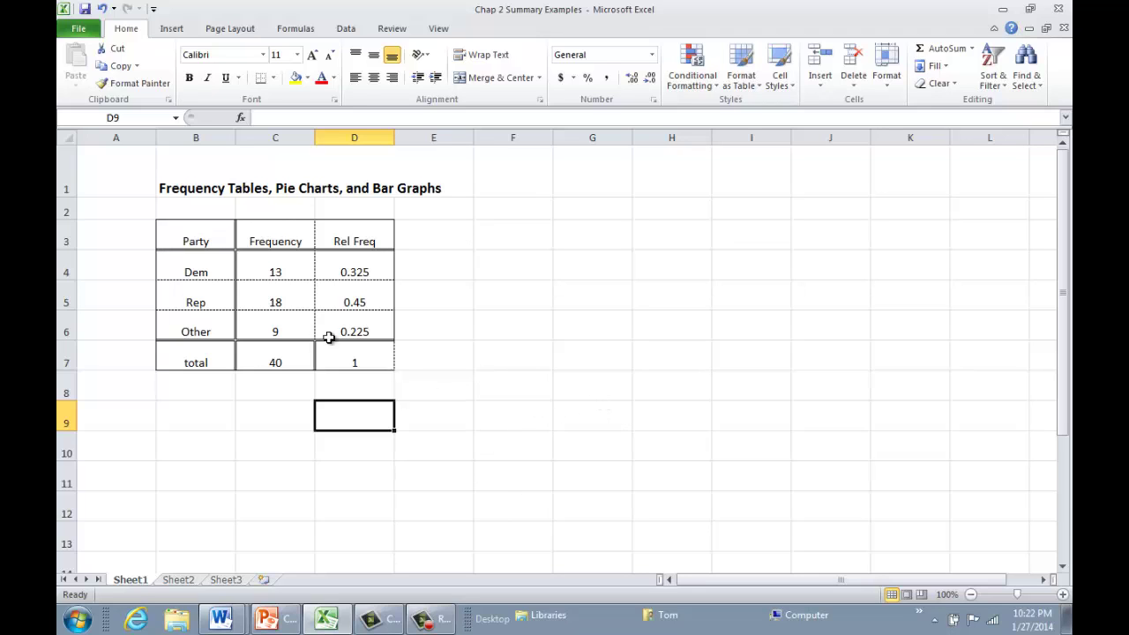
double_click(185, 267)
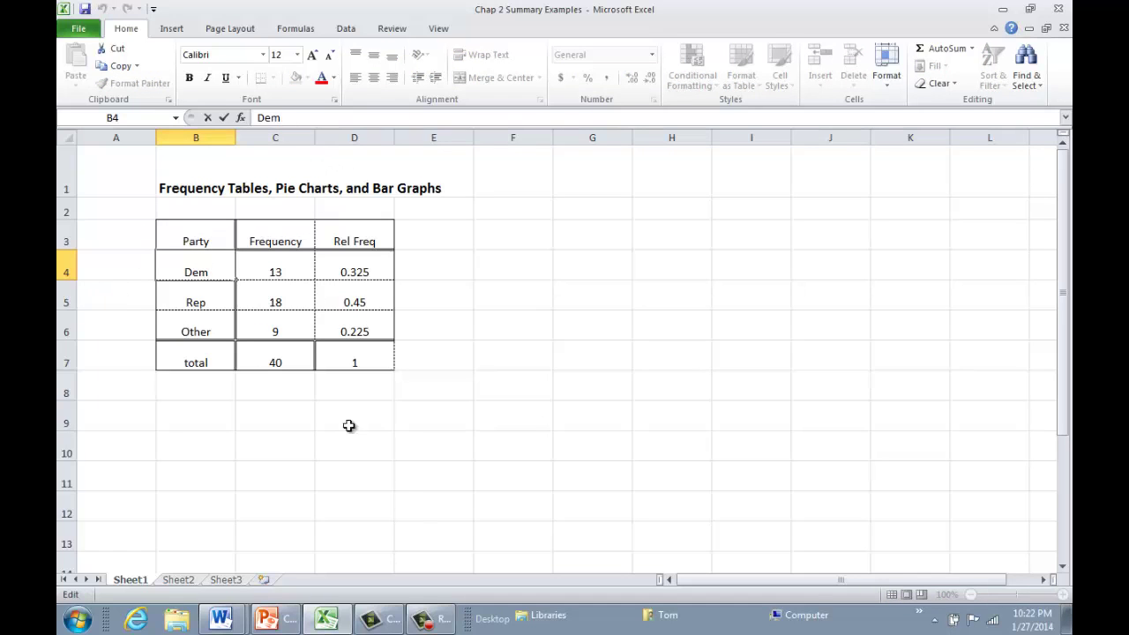
click(189, 295)
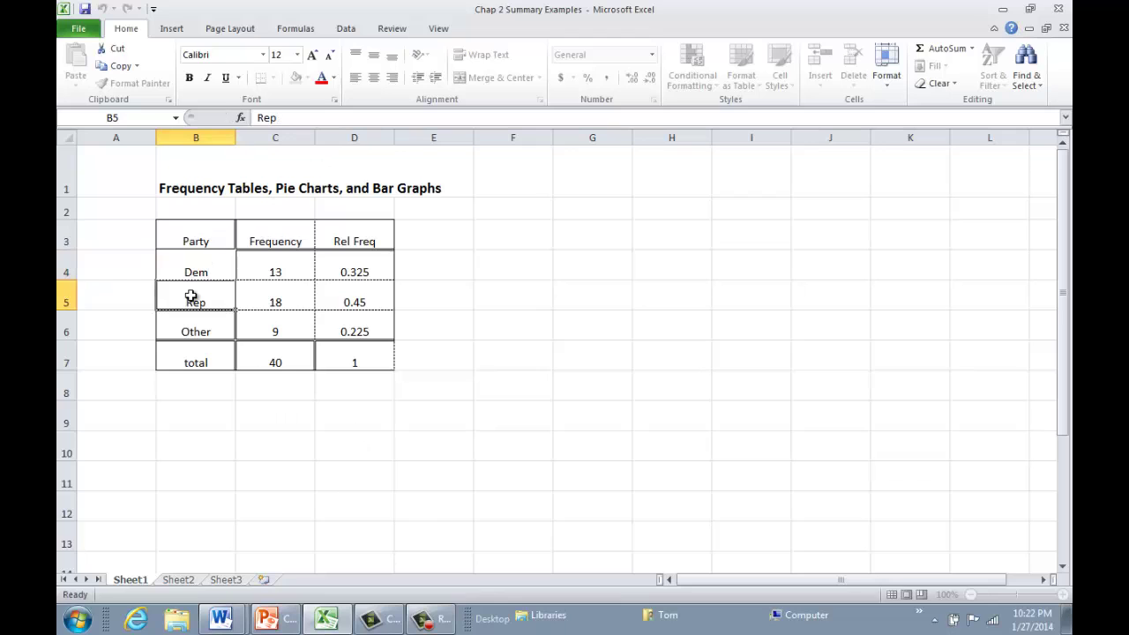
click(192, 327)
click(272, 265)
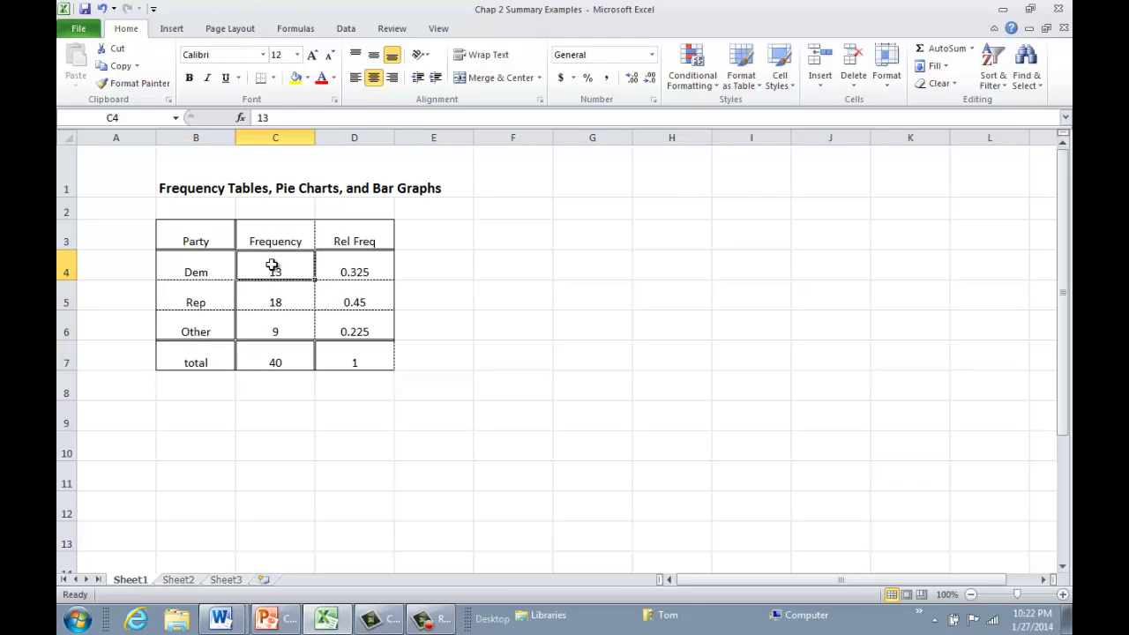
click(267, 308)
click(273, 333)
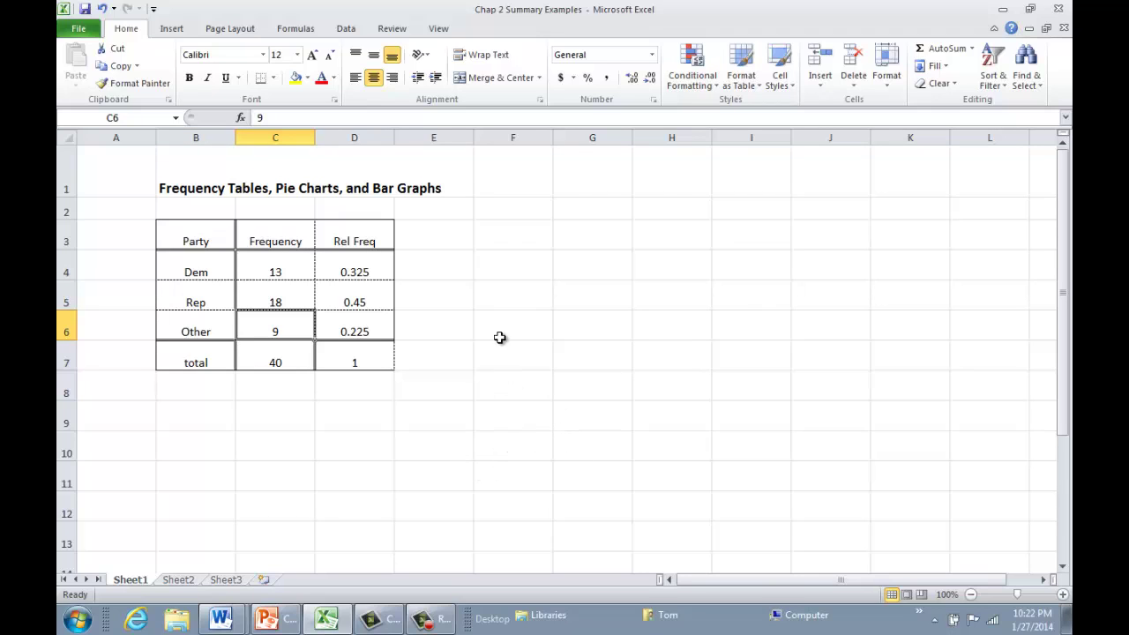
- Insert a basic 2-D pie chart from the party names and frequencies in B4:C6
click(216, 264)
drag(216, 264, 276, 327)
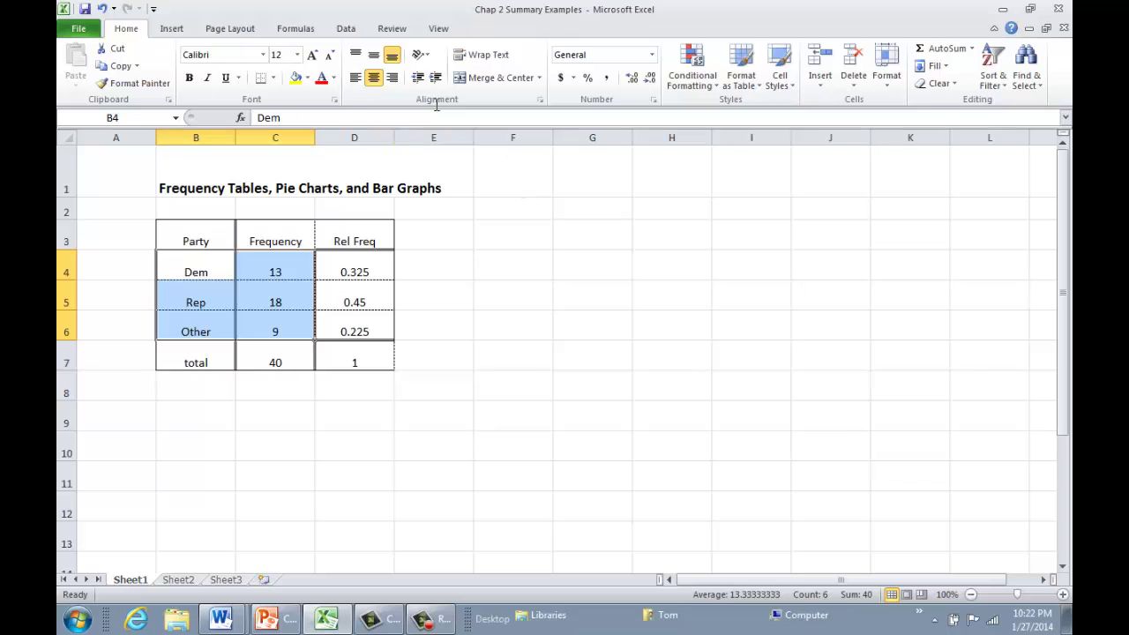
click(170, 29)
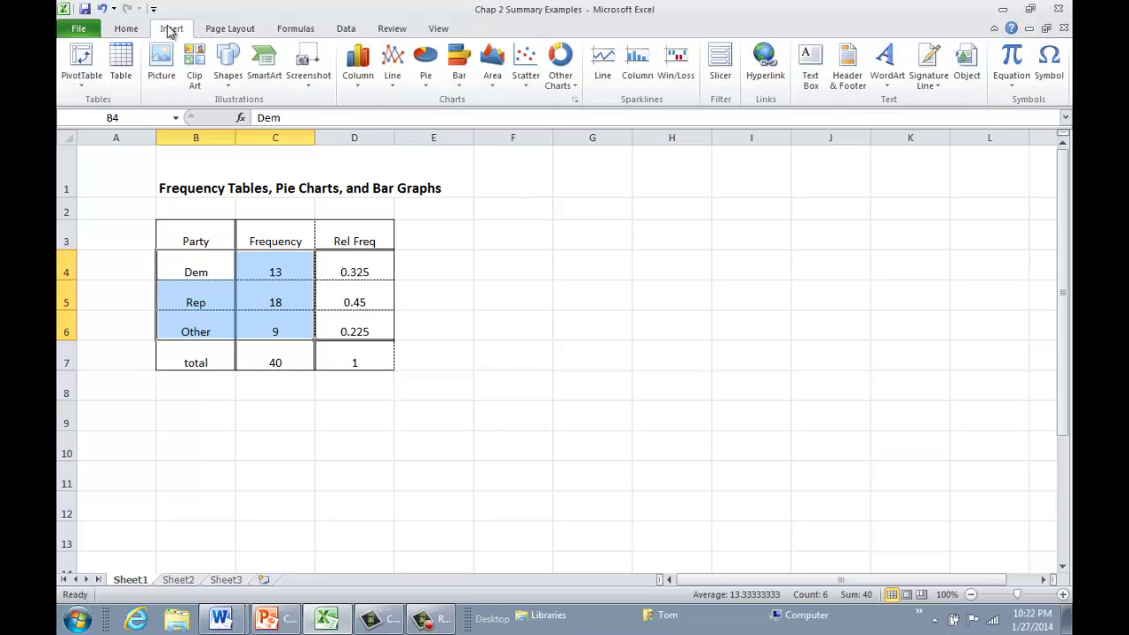
click(426, 80)
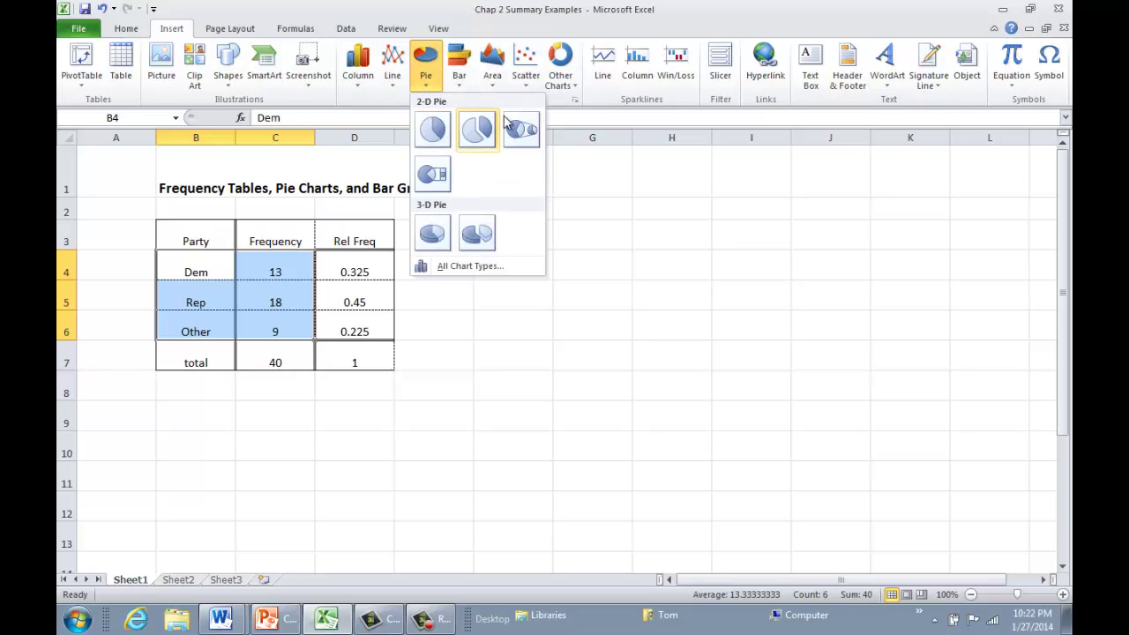
click(432, 133)
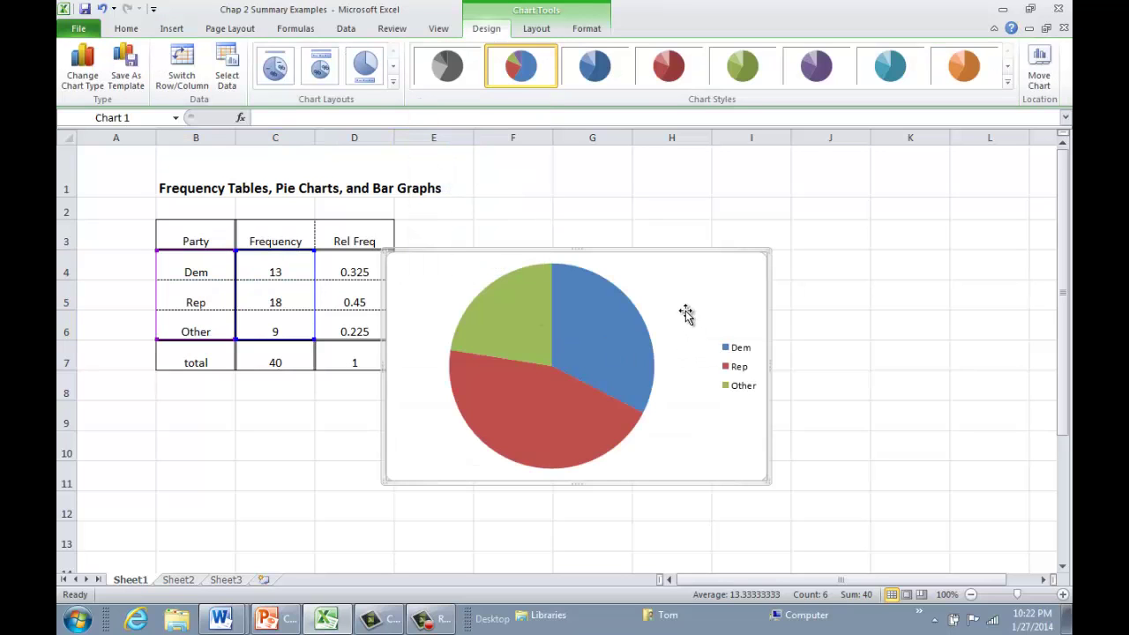
- Move the pie chart clear of the frequency table, starting near column F, and make it narrower
drag(678, 297, 750, 267)
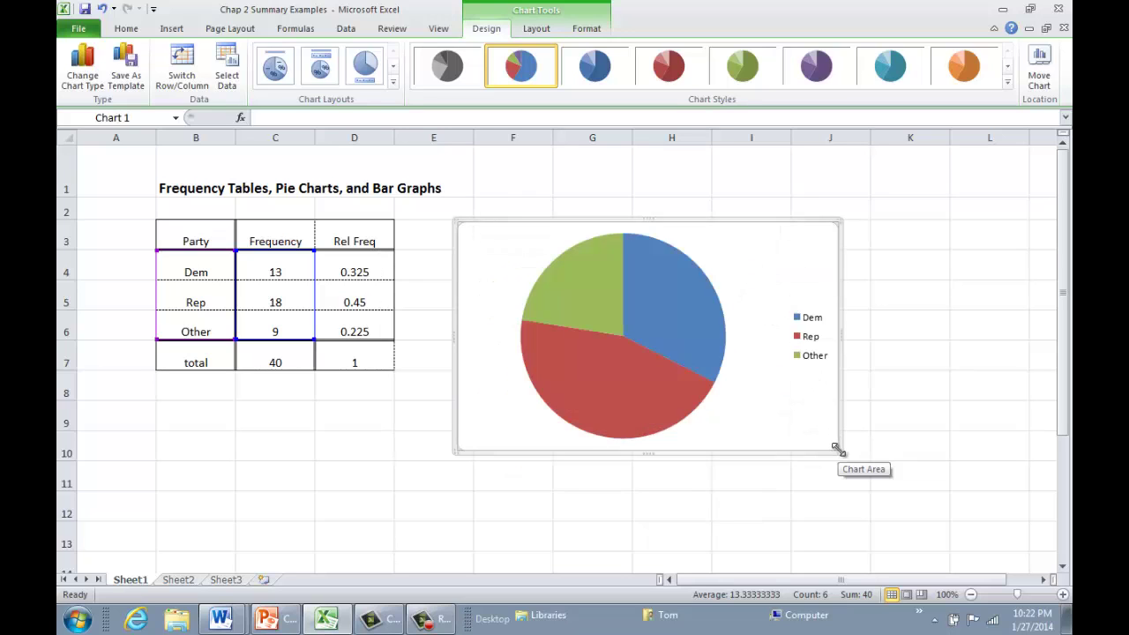
drag(838, 451, 751, 447)
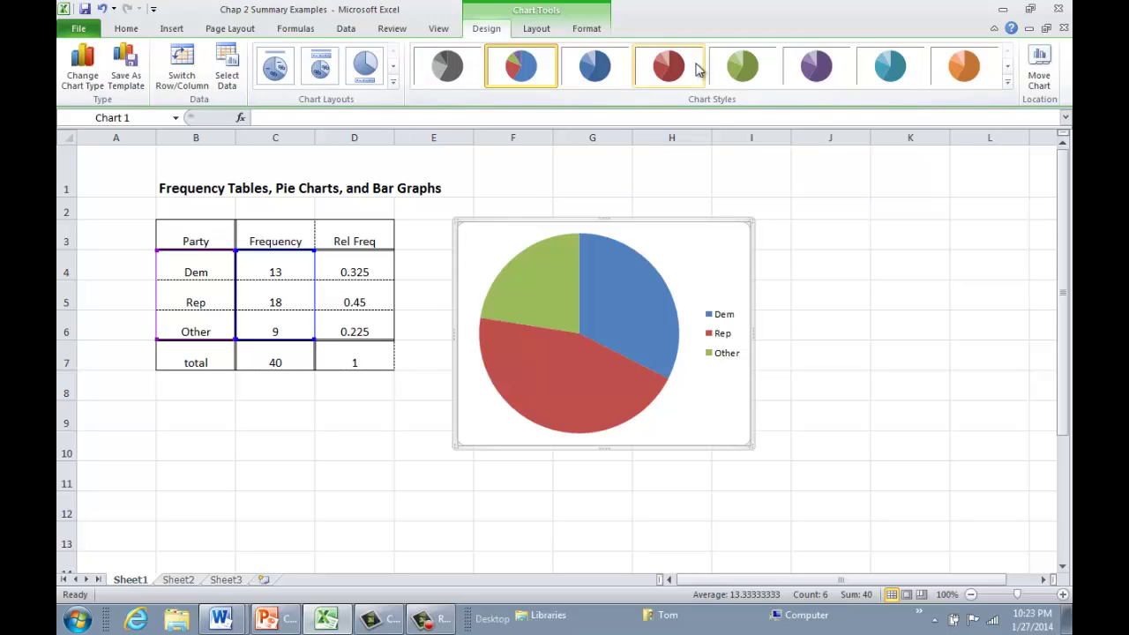
click(897, 301)
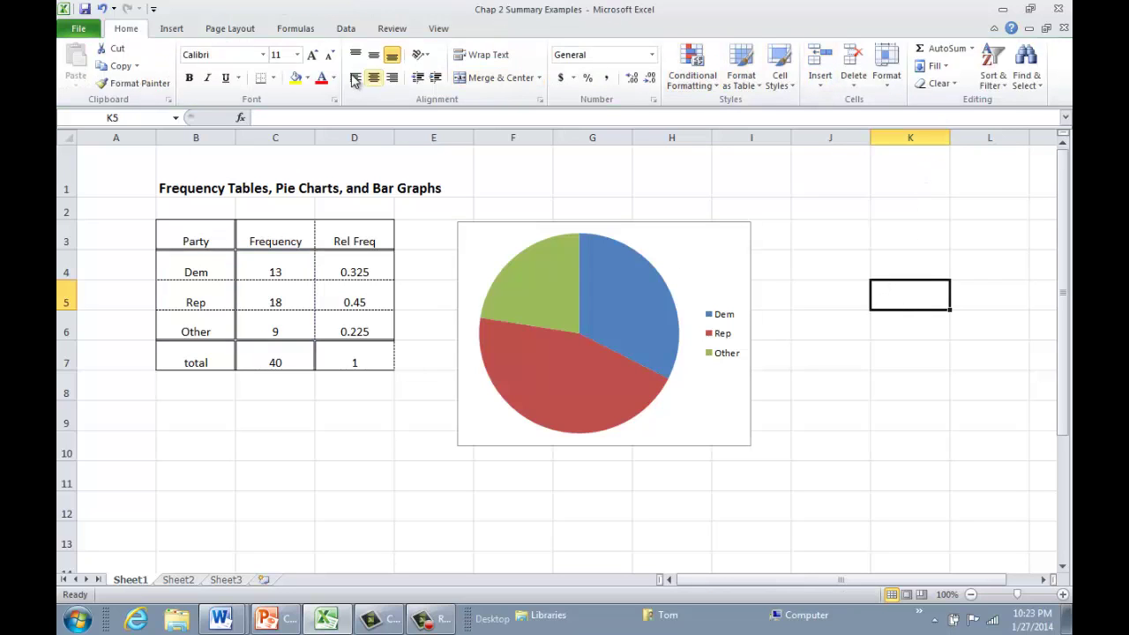
- Compare the first three pie chart layouts and apply the one with a title and party names with percentages on the slices
click(672, 251)
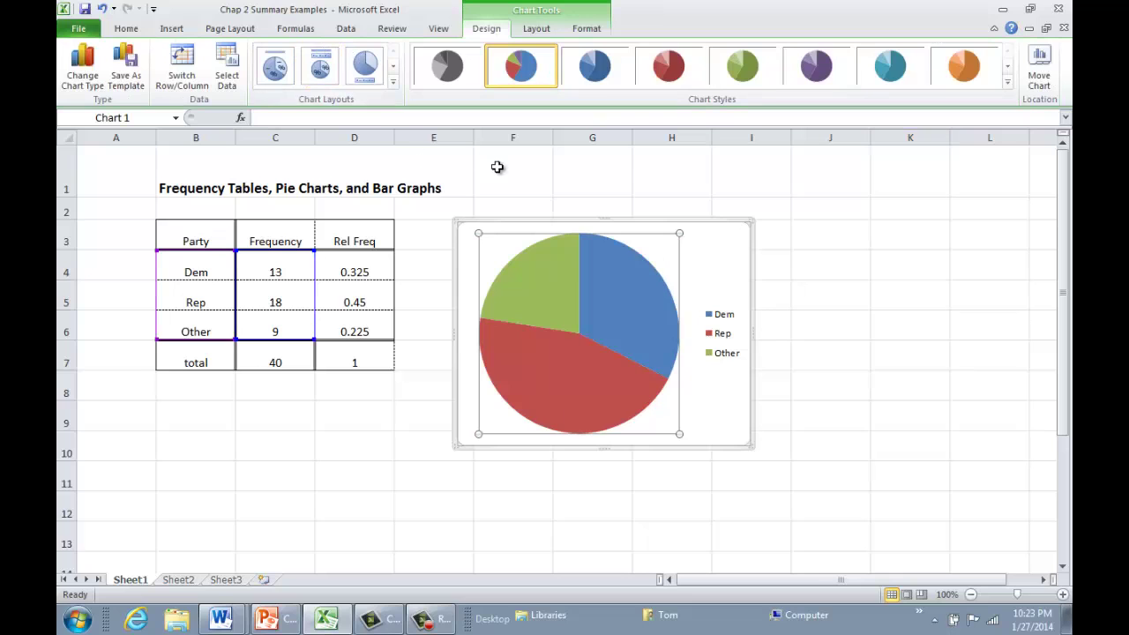
click(273, 69)
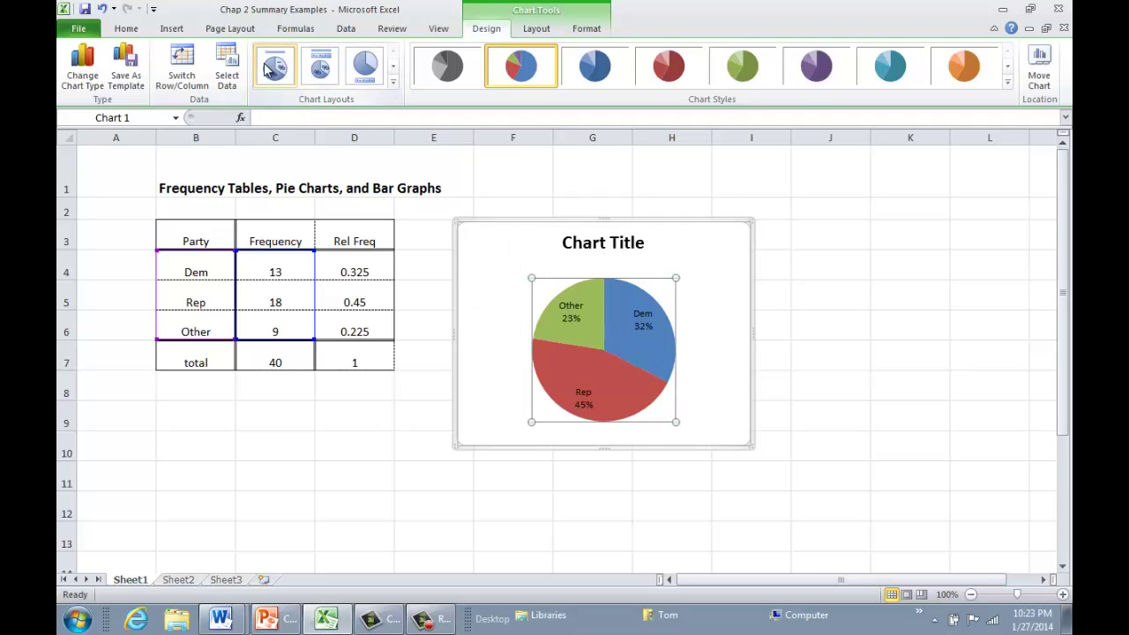
click(319, 68)
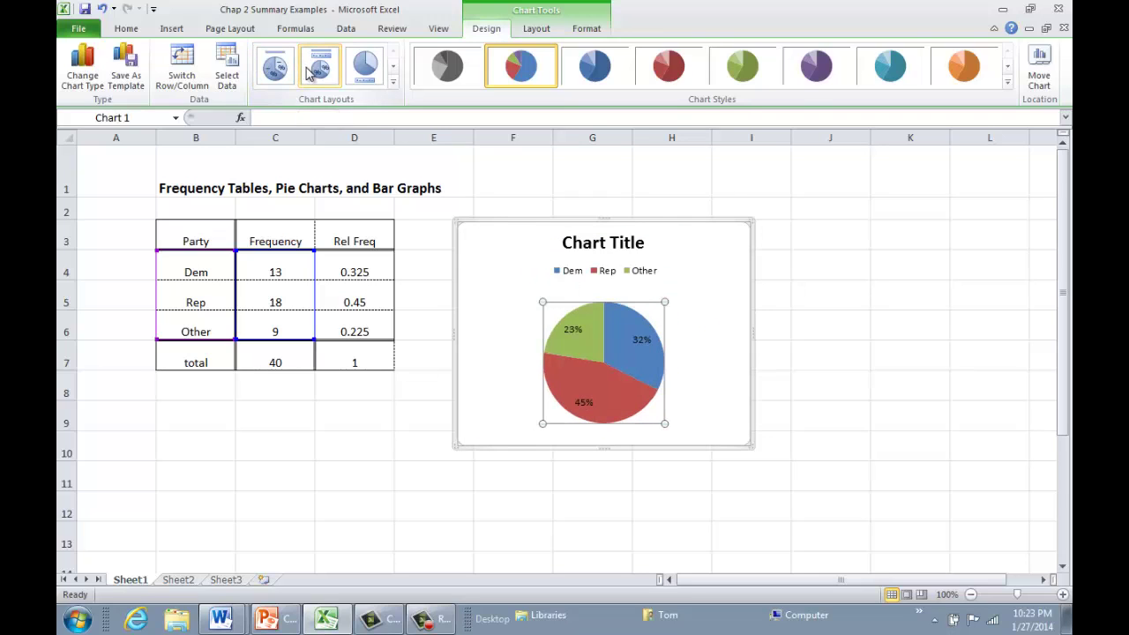
click(366, 67)
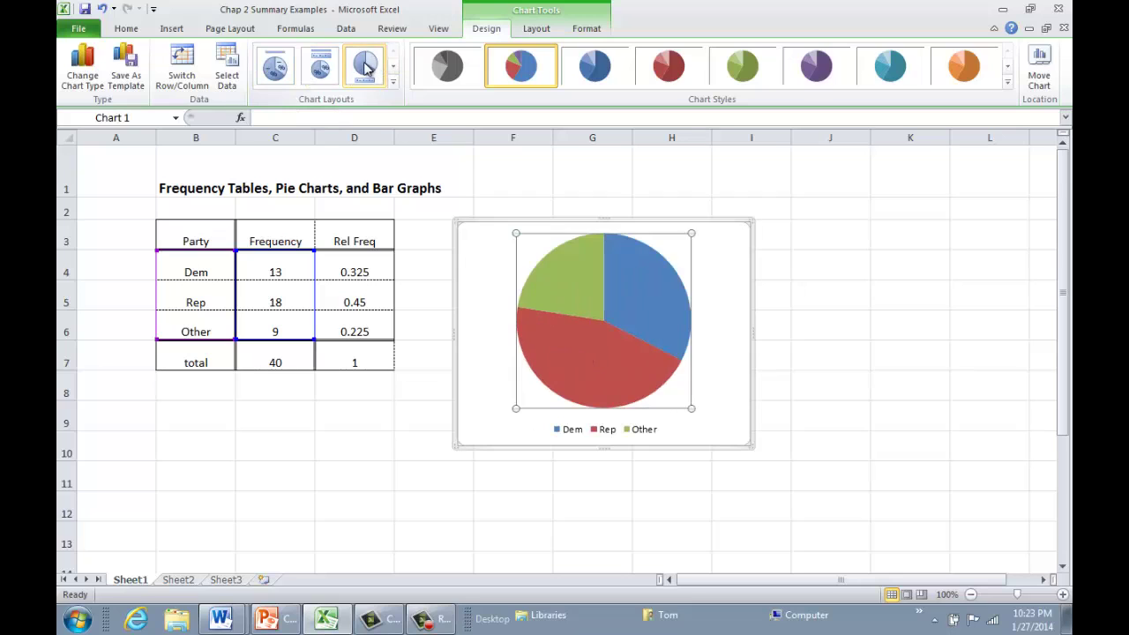
click(276, 67)
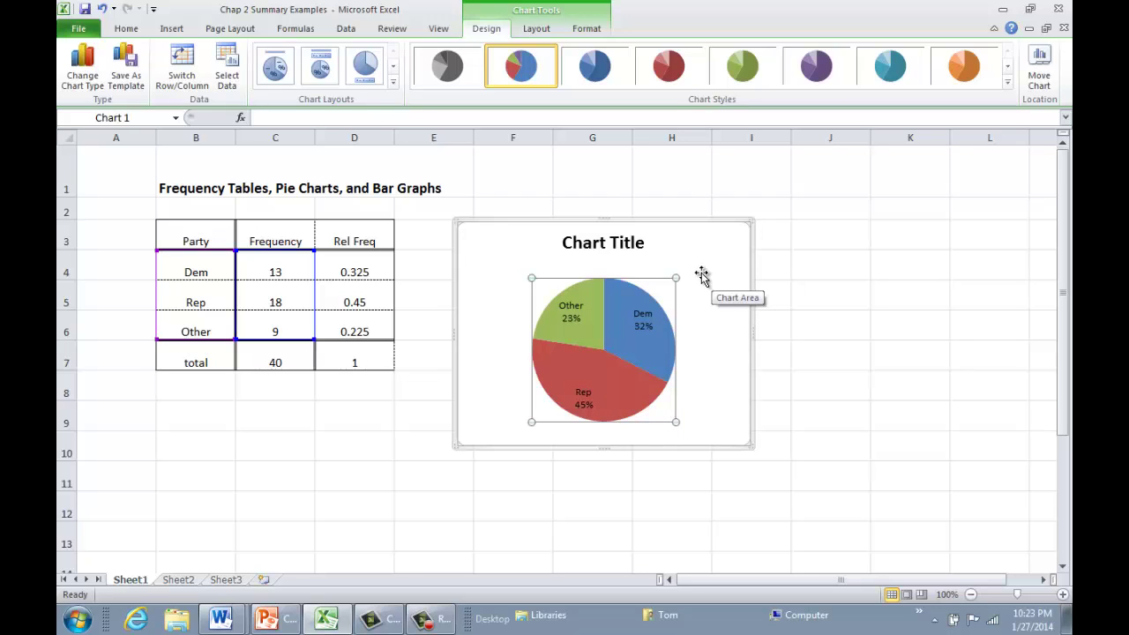
- Change the pie chart's title to "Party Preference"
click(639, 245)
drag(642, 244, 559, 245)
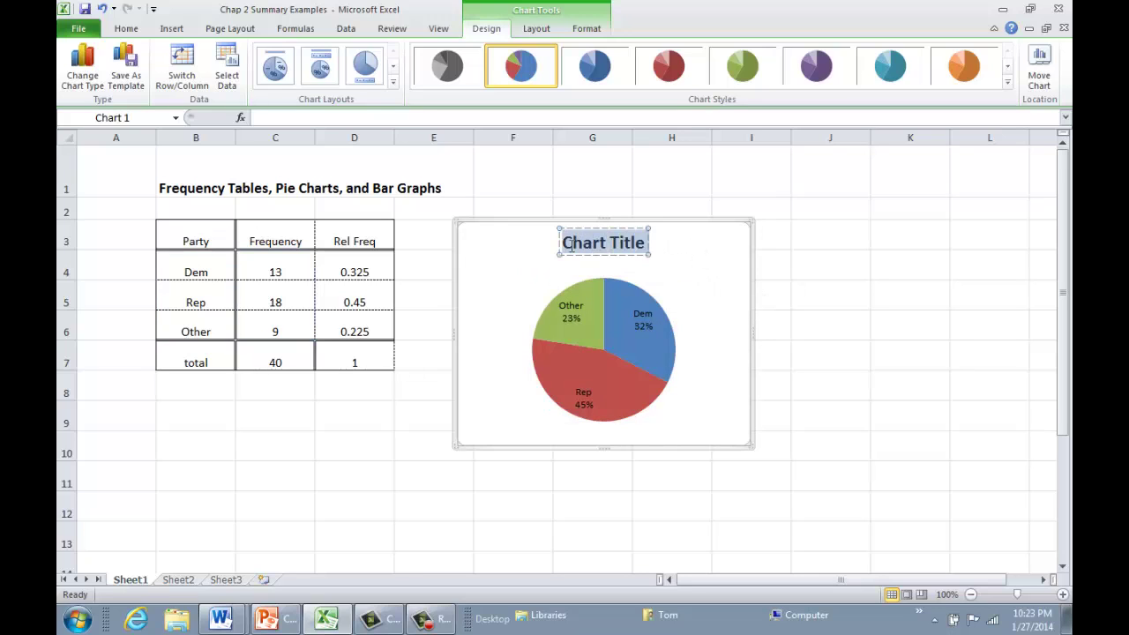
text(P)
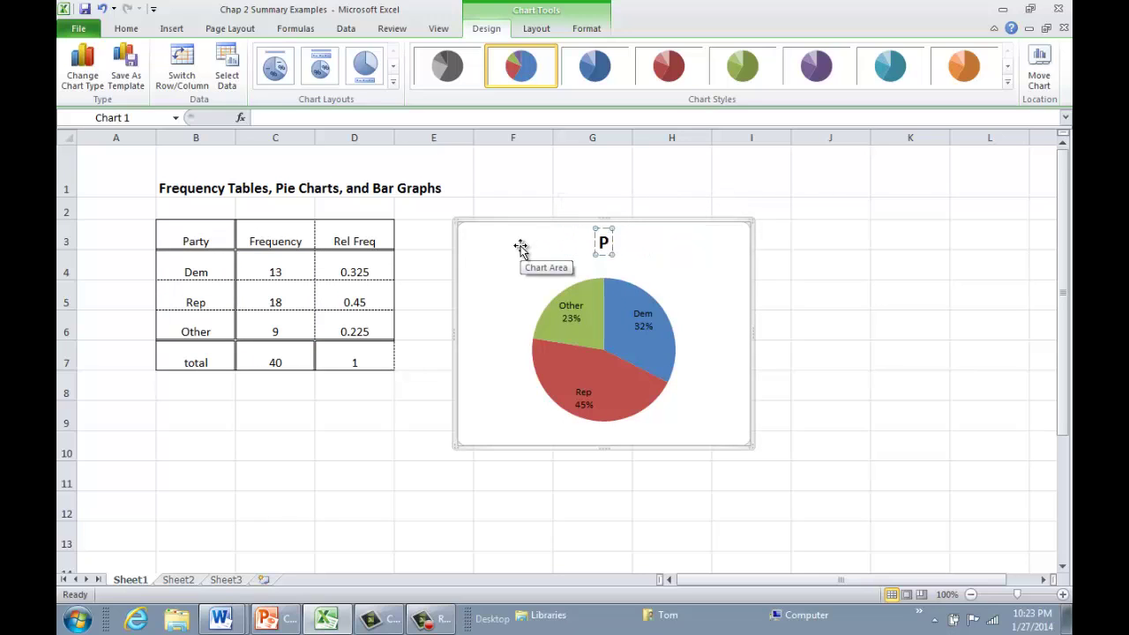
text(arty Preference)
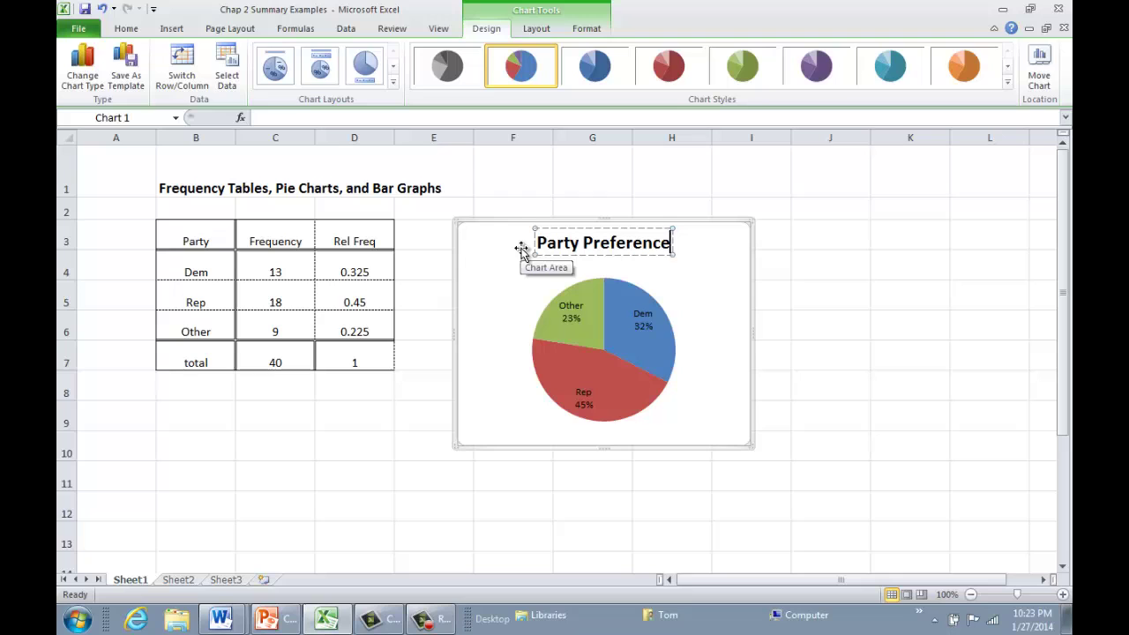
click(719, 253)
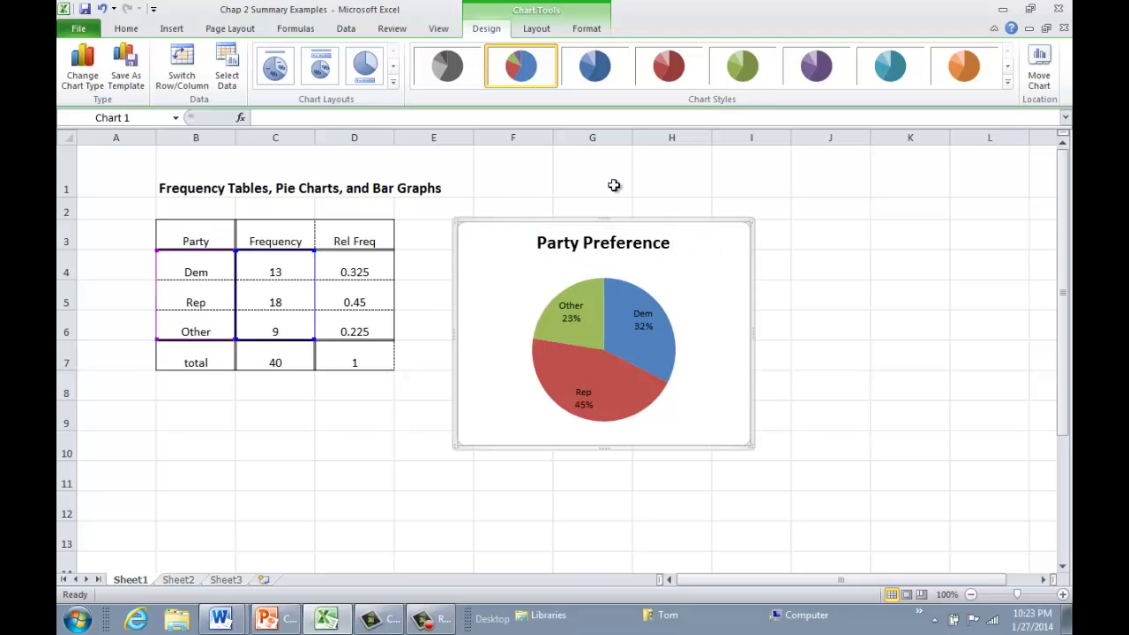
- Move the pie chart below the frequency table, starting at about B10, and deselect it
mouse_move(702, 234)
mouse_down()
mouse_move(713, 205)
mouse_move(712, 216)
mouse_up()
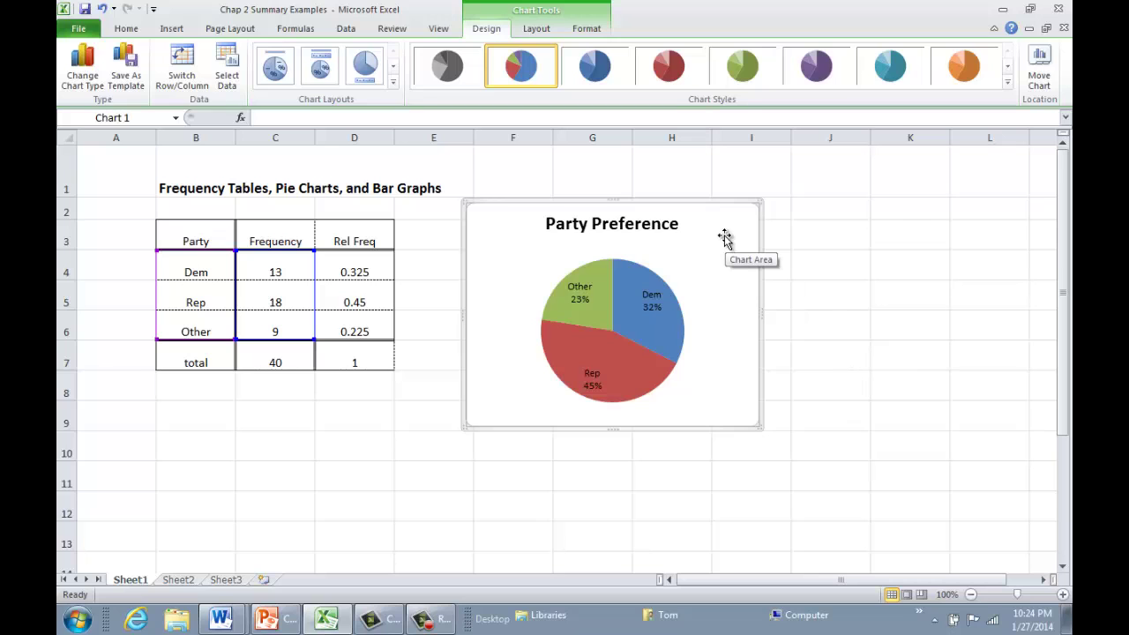
drag(724, 238, 414, 460)
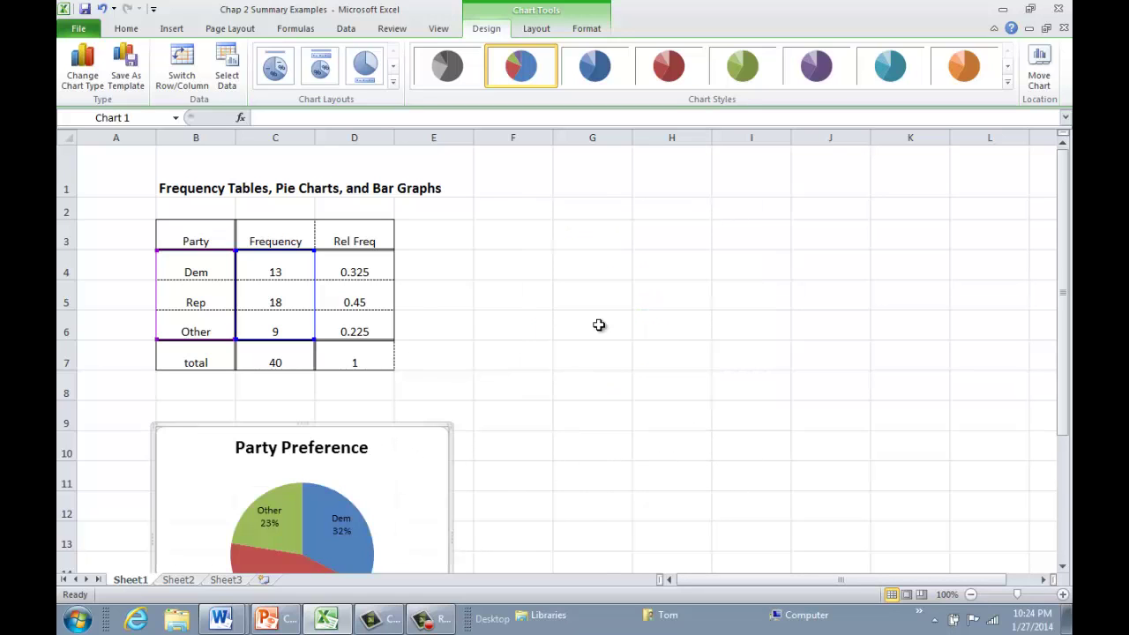
click(507, 265)
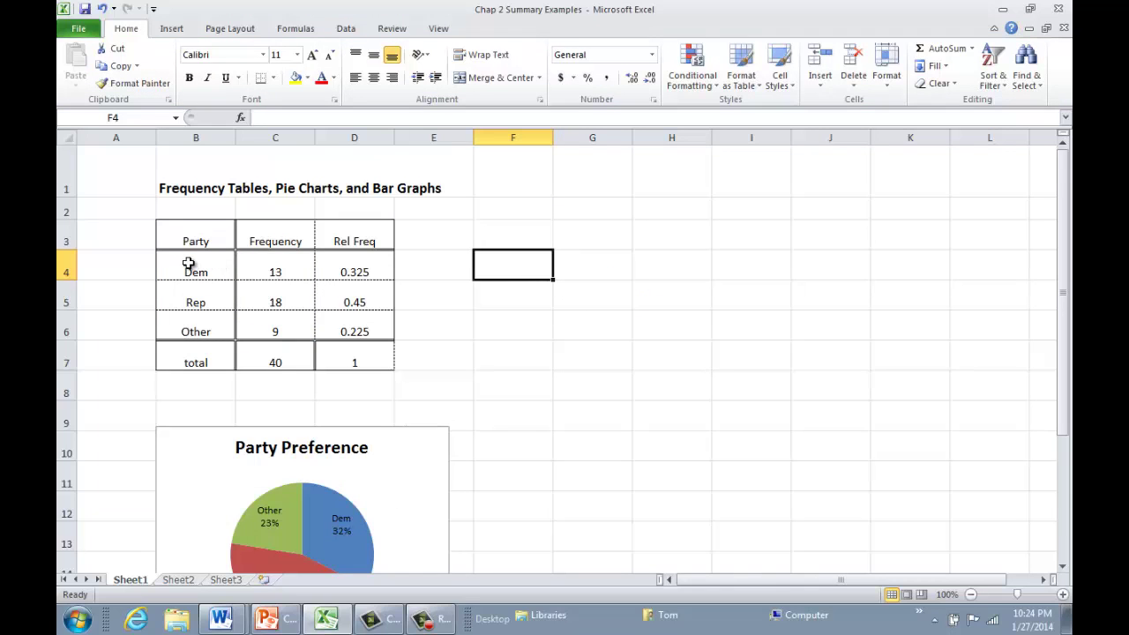
- Insert a 2-D clustered column chart from B4:C6 and place it beside the frequency table, starting at about column F
drag(188, 262, 277, 325)
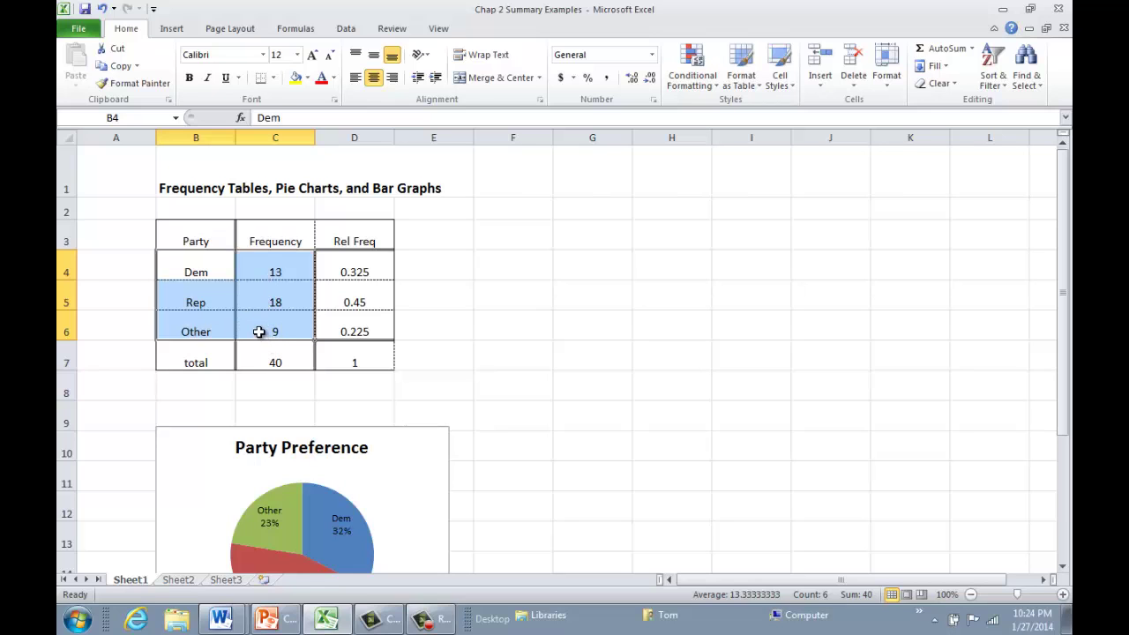
click(170, 35)
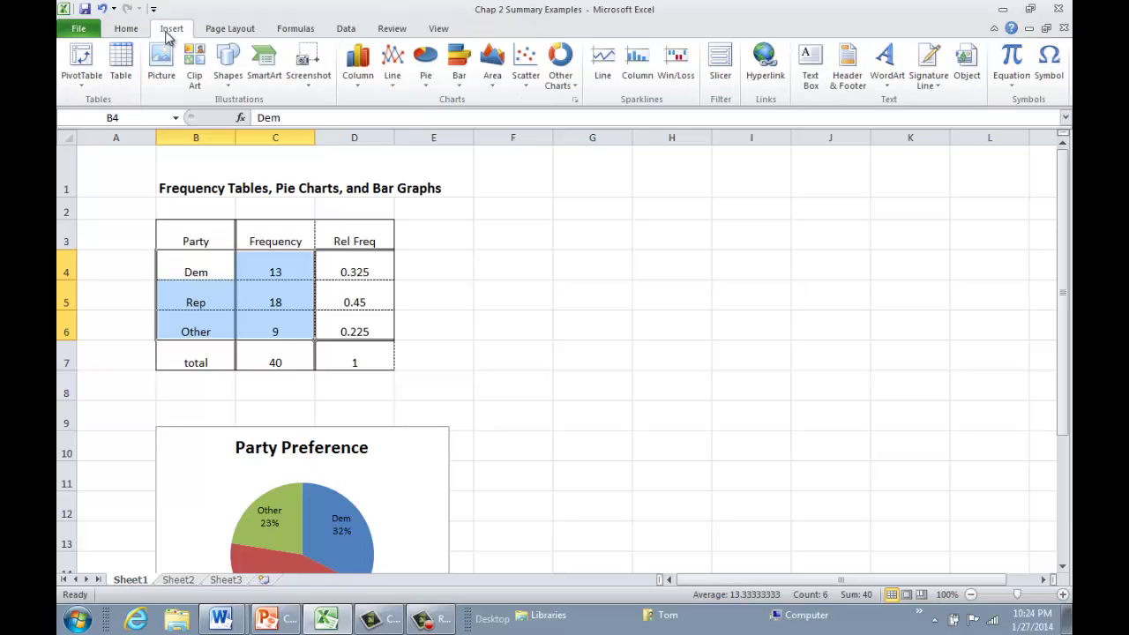
click(356, 88)
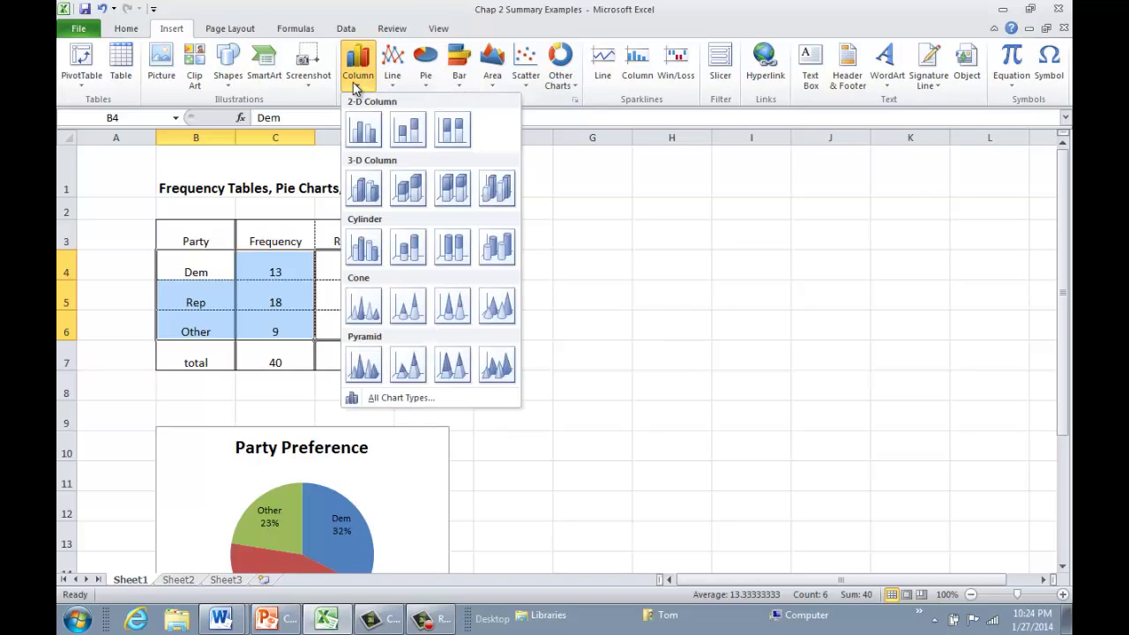
click(366, 132)
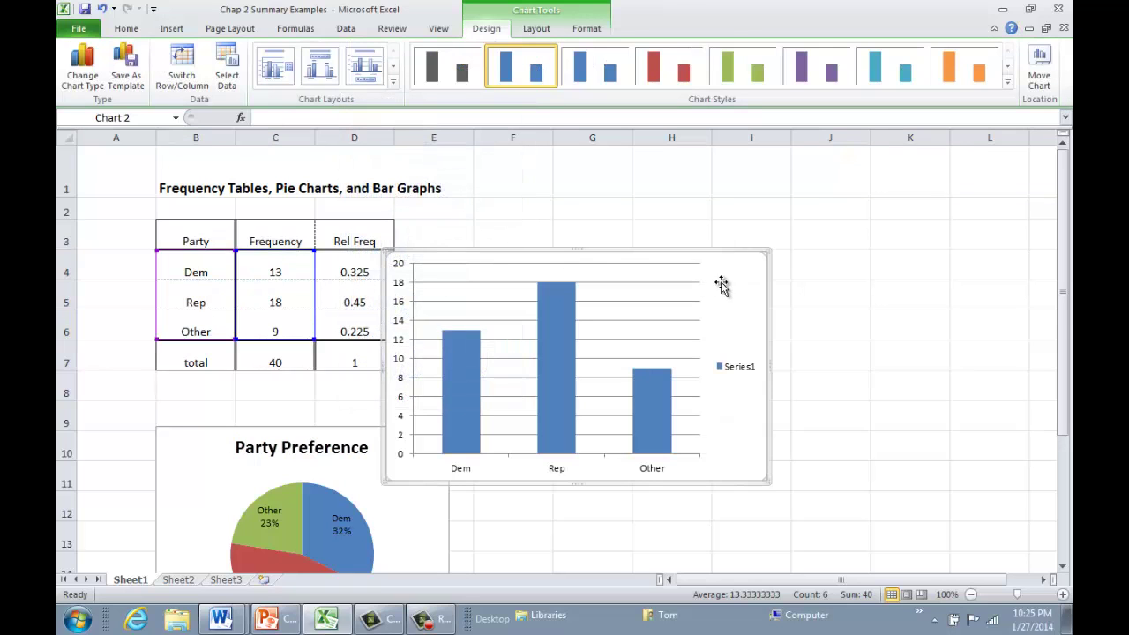
drag(724, 282, 811, 244)
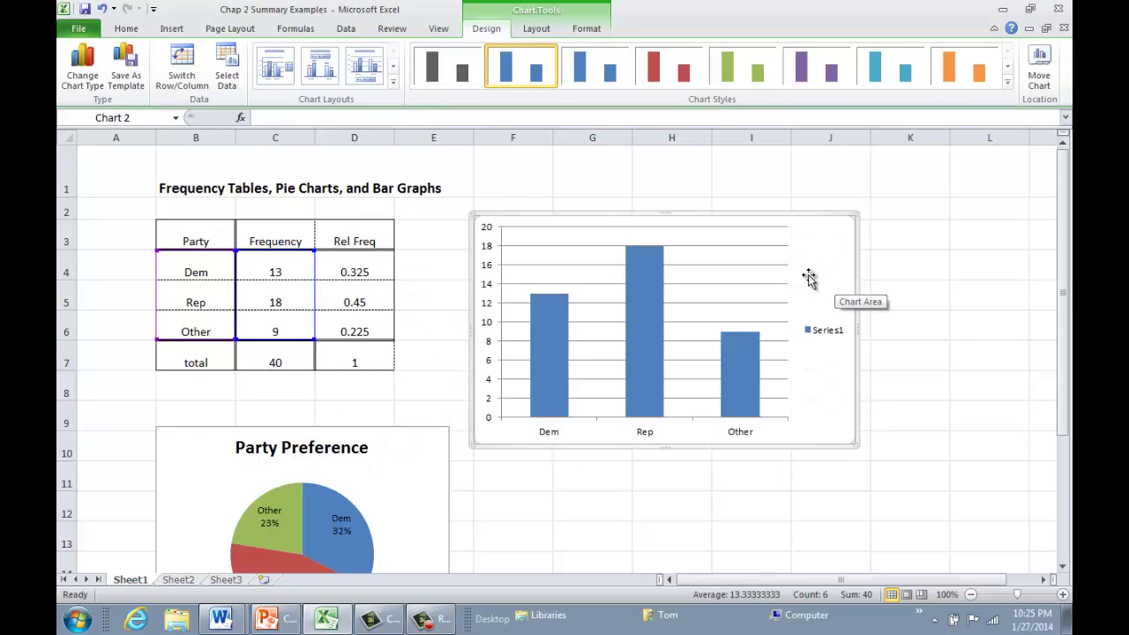
- Compare the first three column chart layouts and apply the one with a chart title and the legend beside the plot
click(280, 74)
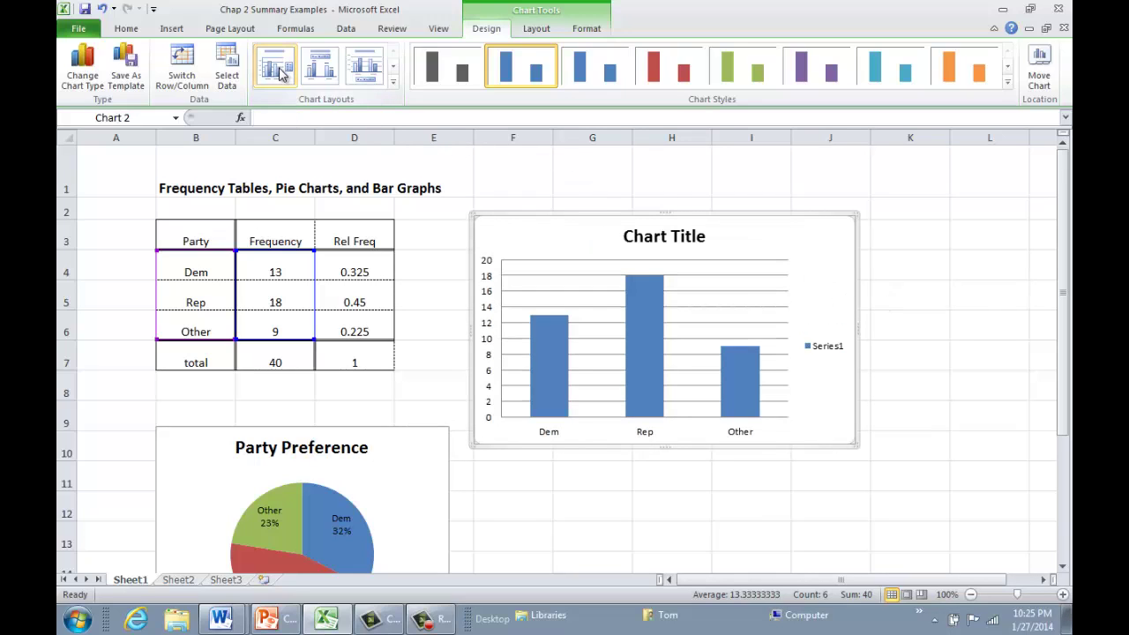
click(321, 72)
click(368, 76)
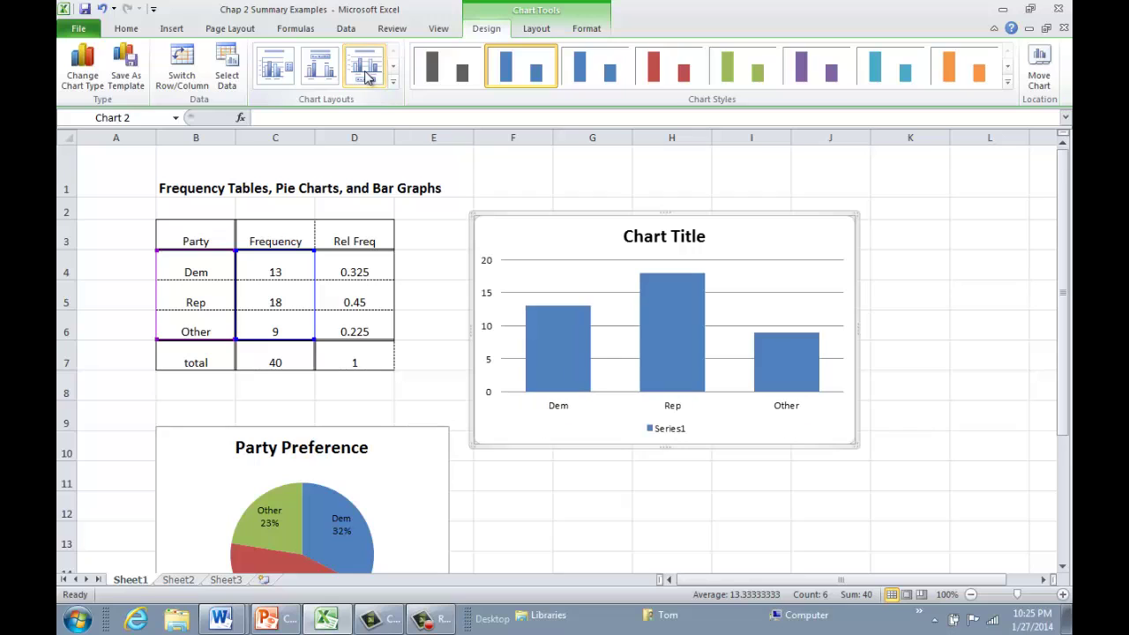
click(288, 76)
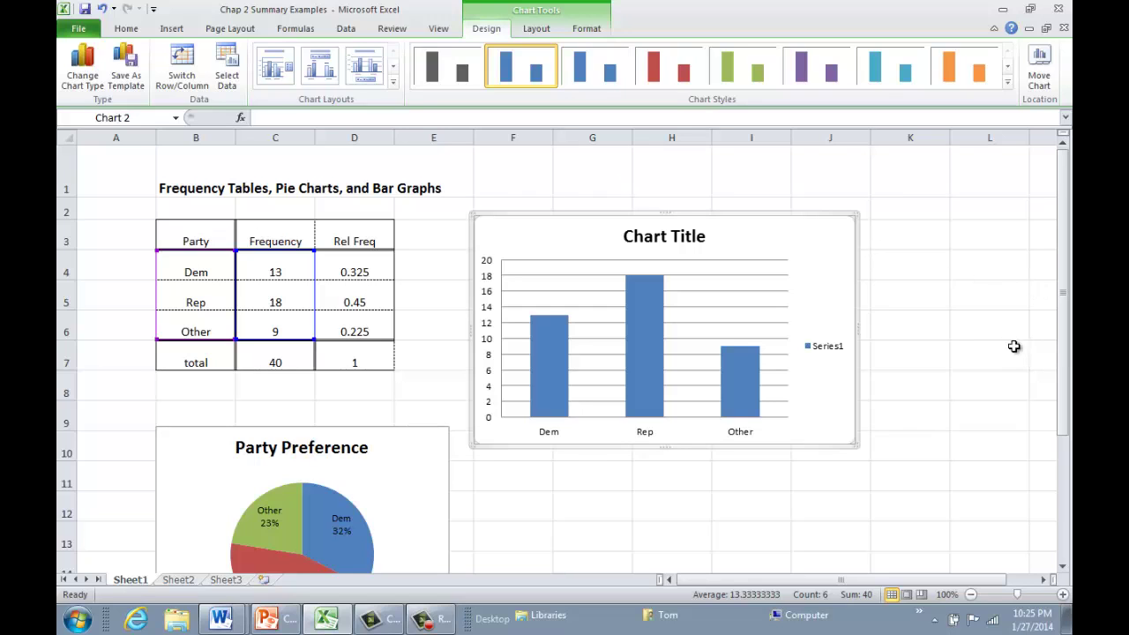
- Try other chart styles, including purple and grey, on the column chart and return it to the original blue style
click(668, 76)
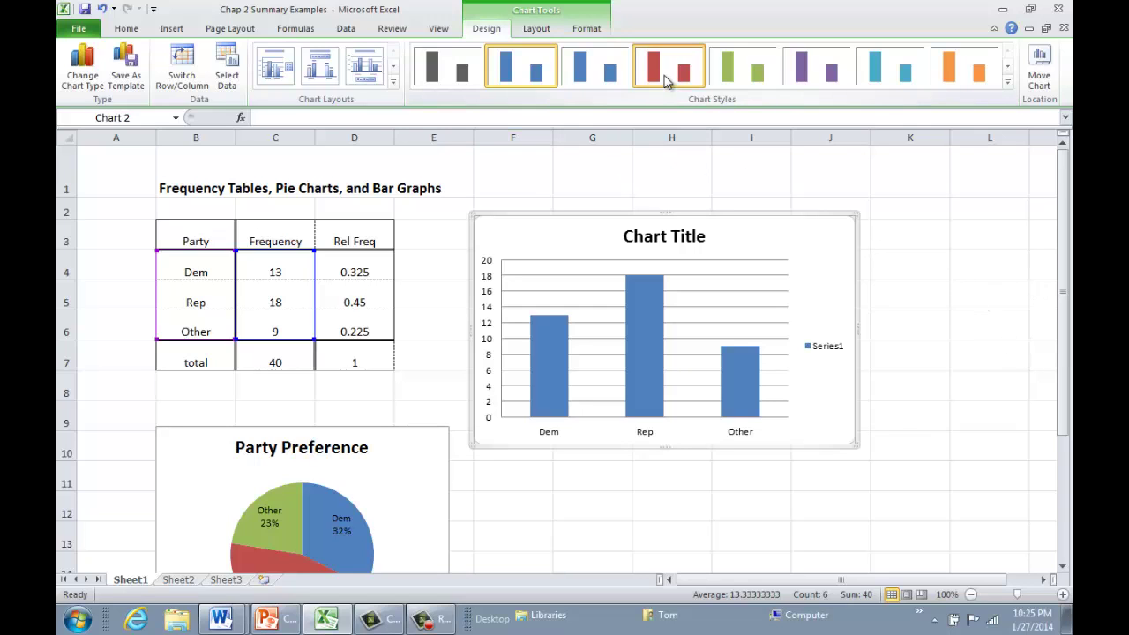
click(829, 76)
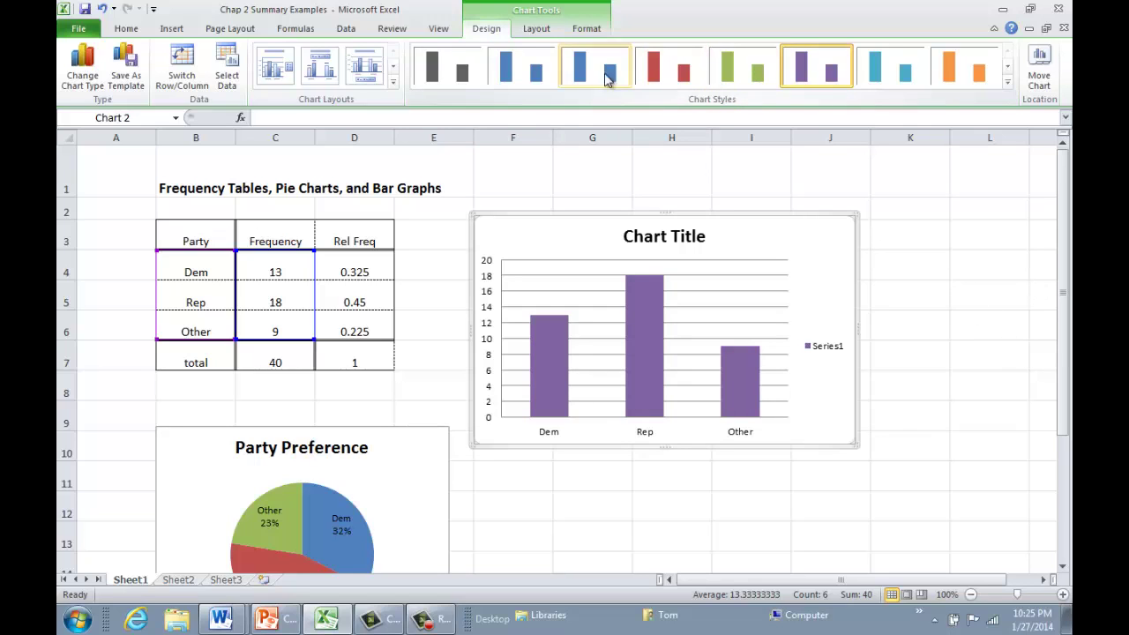
click(441, 77)
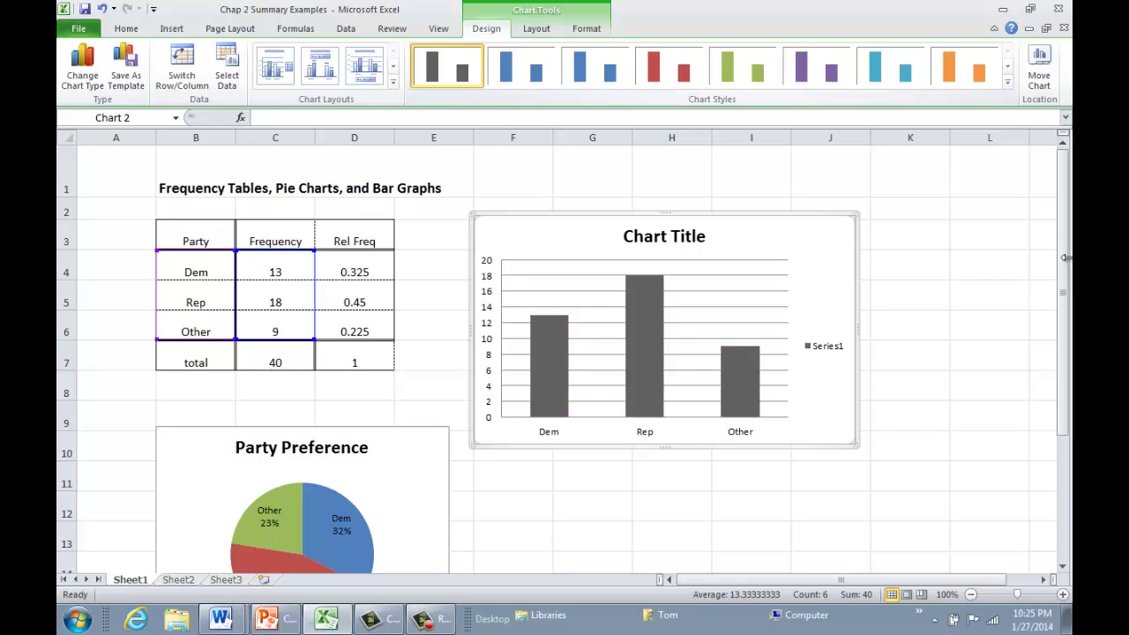
click(527, 64)
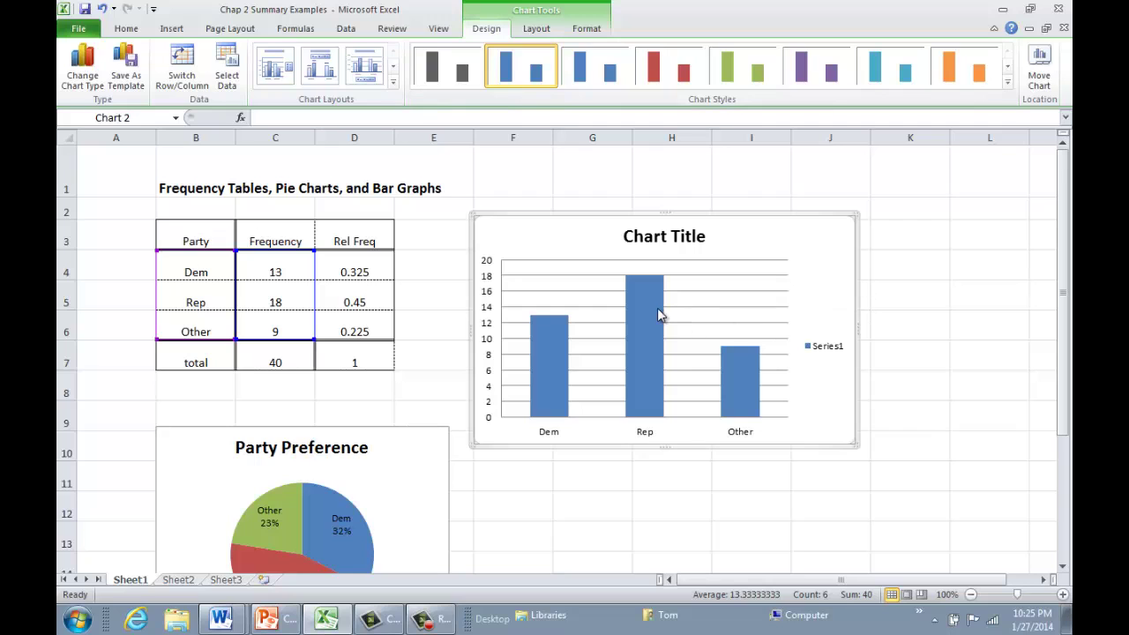
- Format the column chart's data series with a series overlap of 1% and a gap width of 36%
click(643, 326)
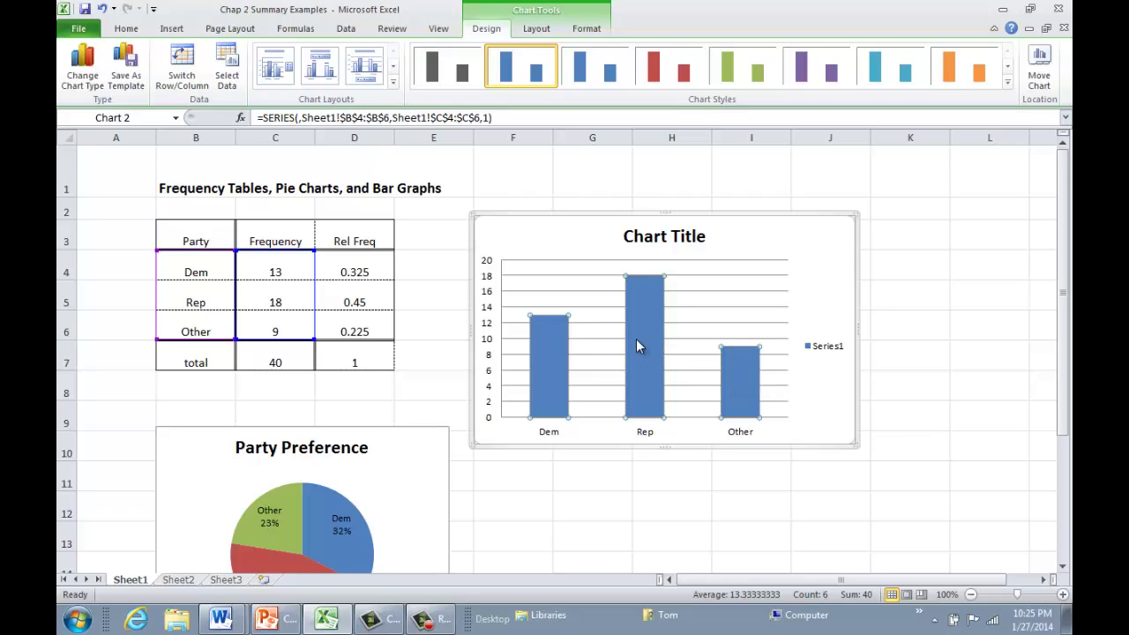
mouse_move(641, 345)
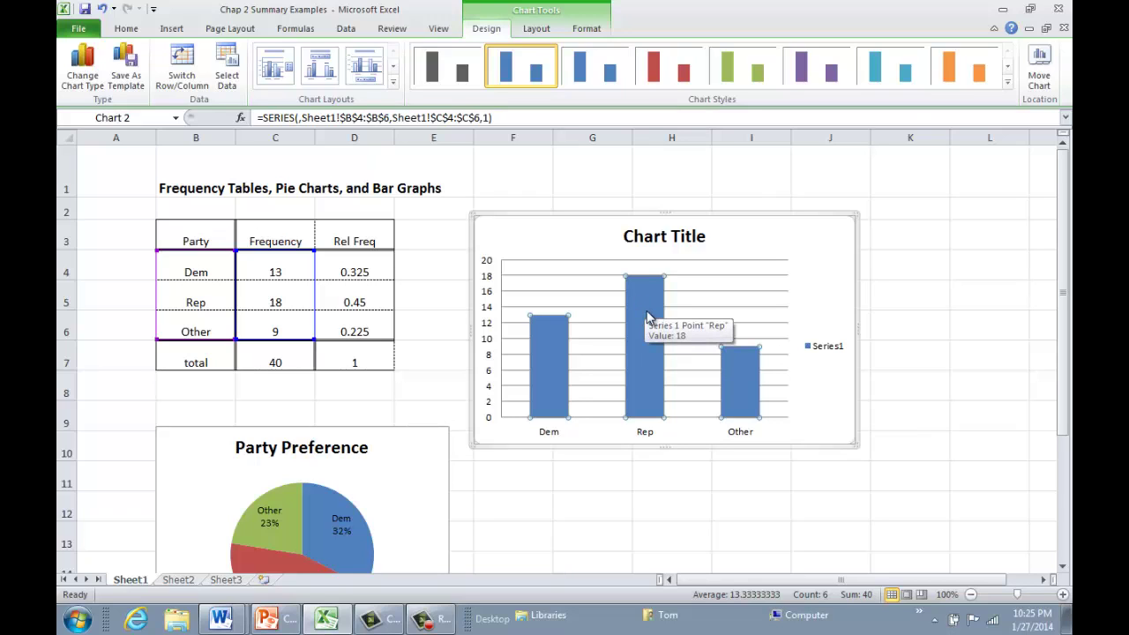
right_click(645, 308)
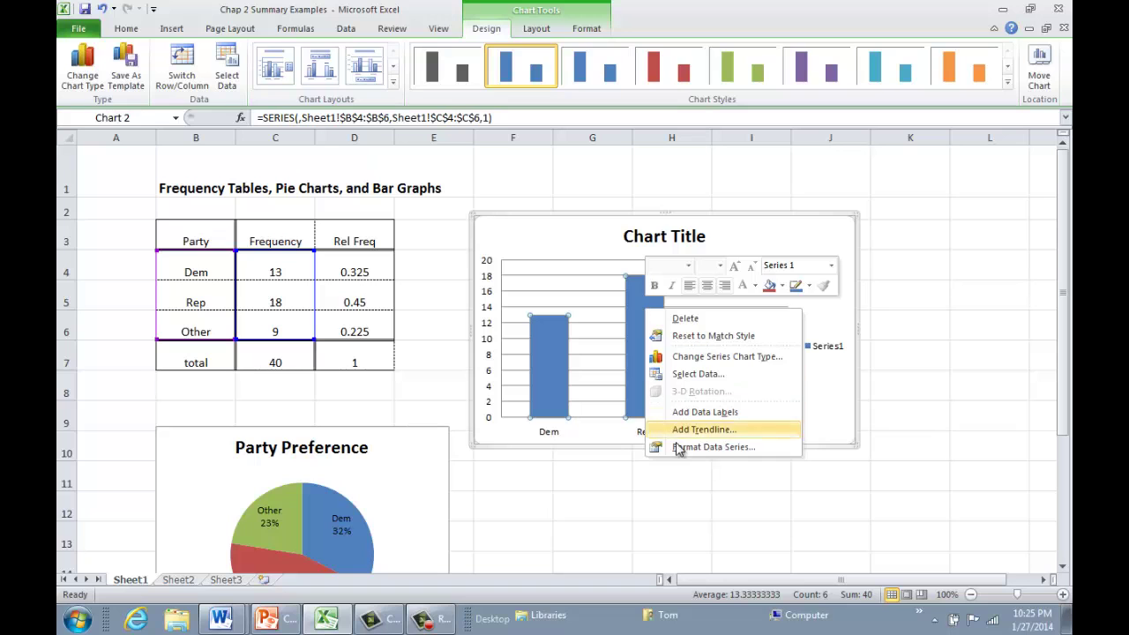
click(714, 447)
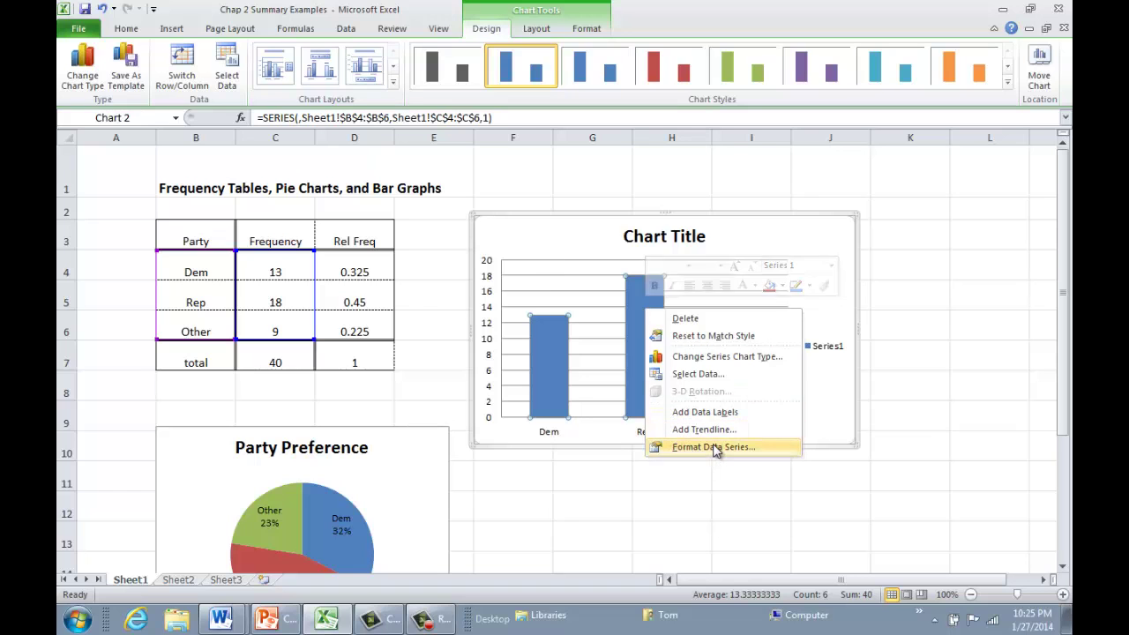
drag(612, 107, 322, 111)
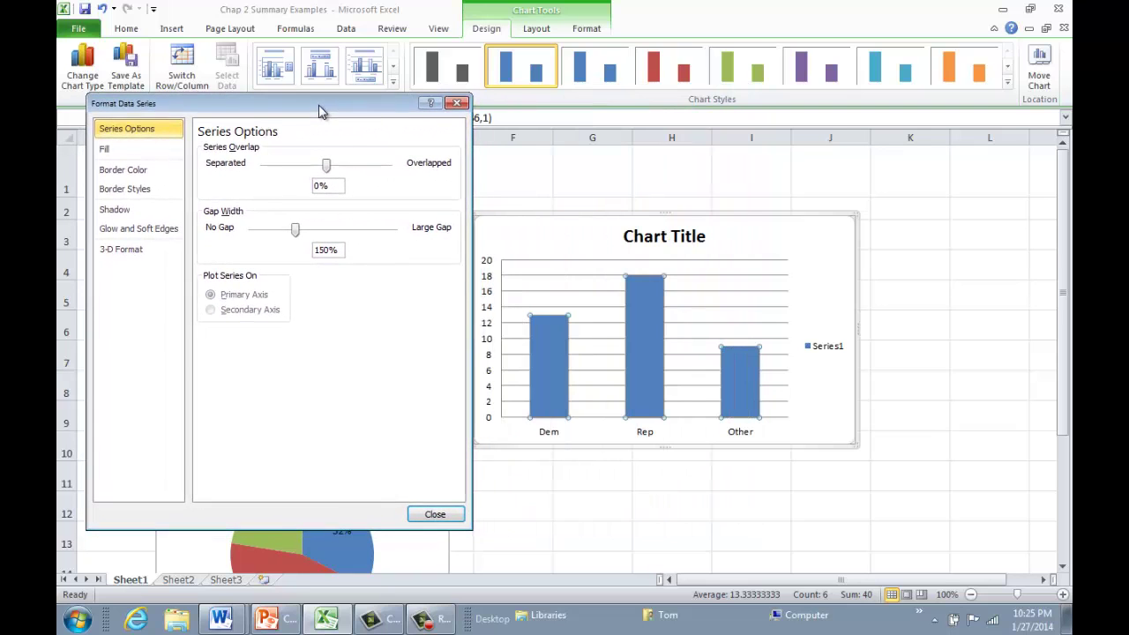
mouse_move(325, 172)
mouse_down()
mouse_move(291, 170)
mouse_move(356, 169)
mouse_move(331, 173)
mouse_up()
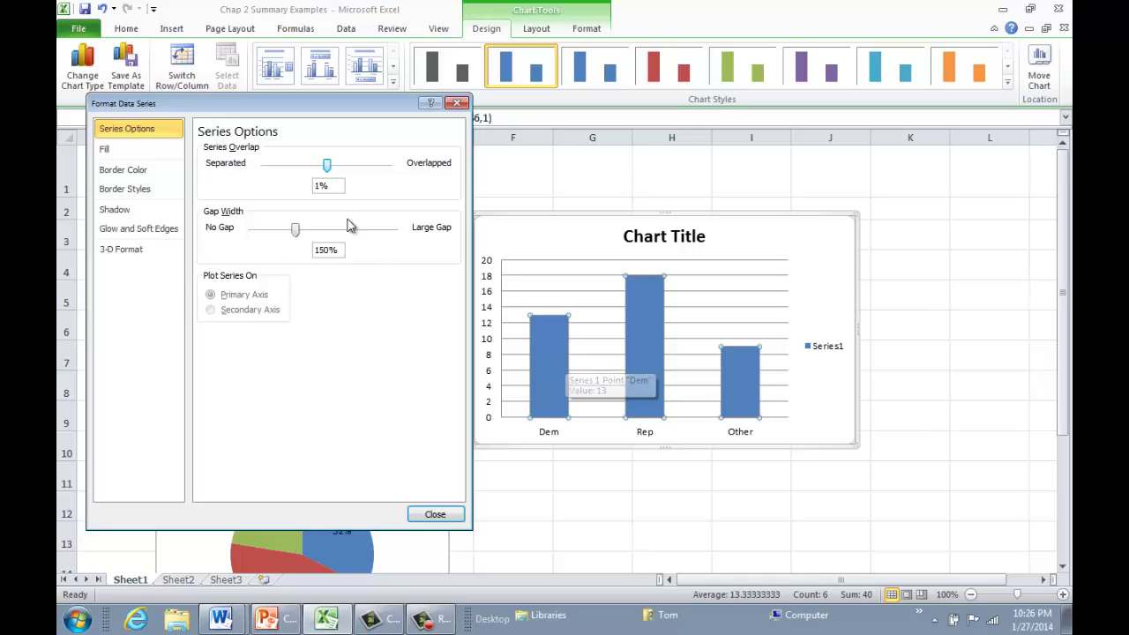
drag(296, 231, 259, 221)
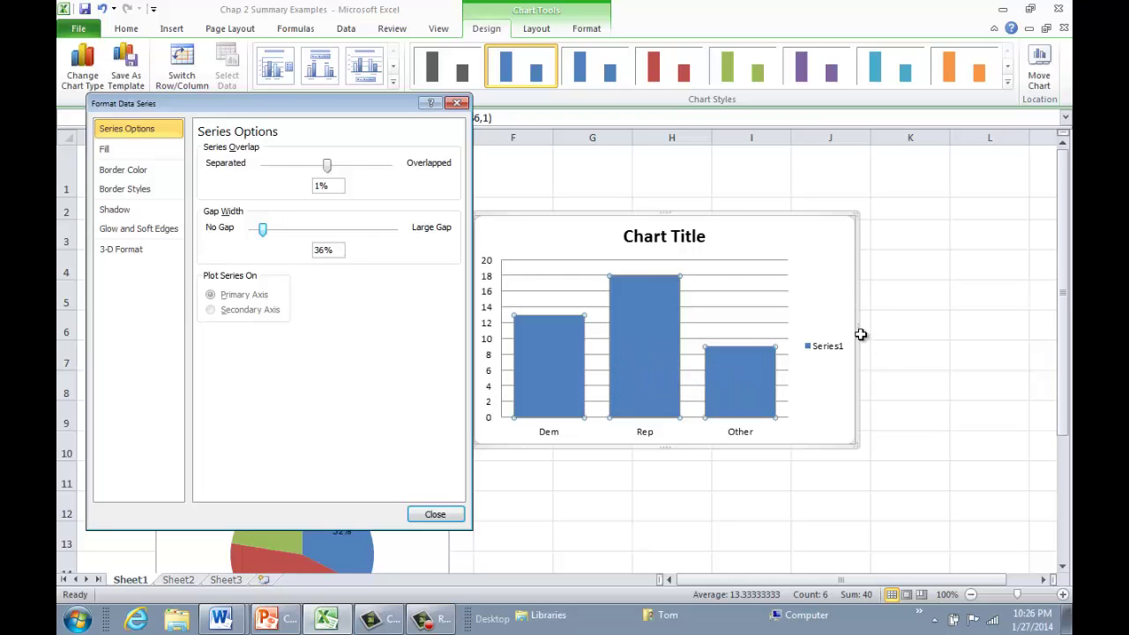
- Narrow the column chart to about three worksheet columns wide and shift it slightly away from the frequency table
drag(854, 329, 719, 328)
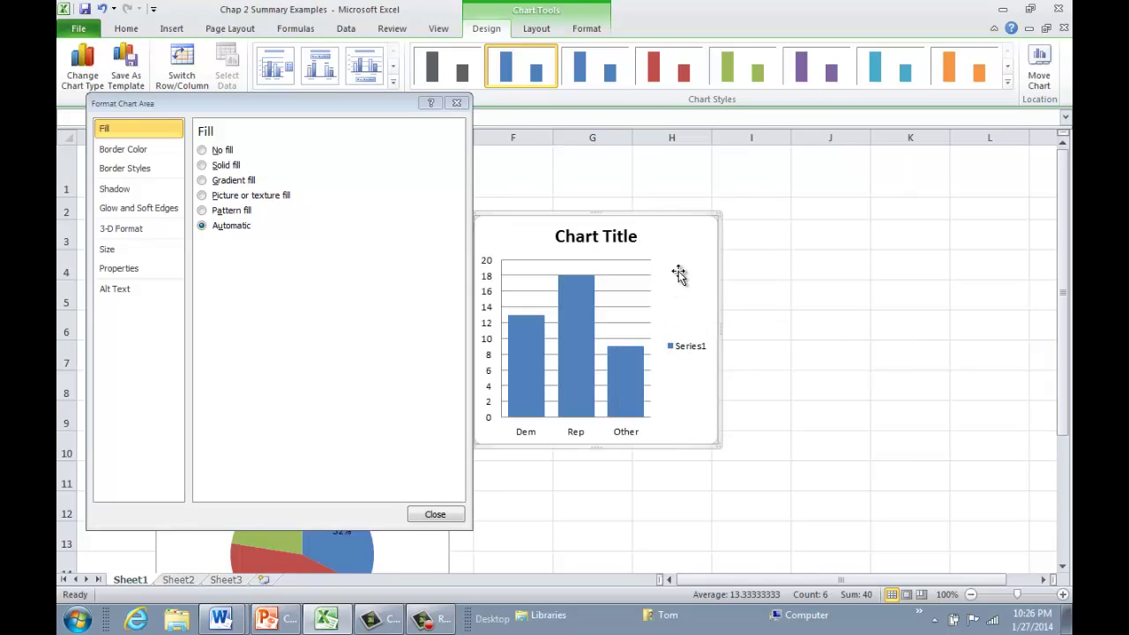
drag(680, 253, 713, 248)
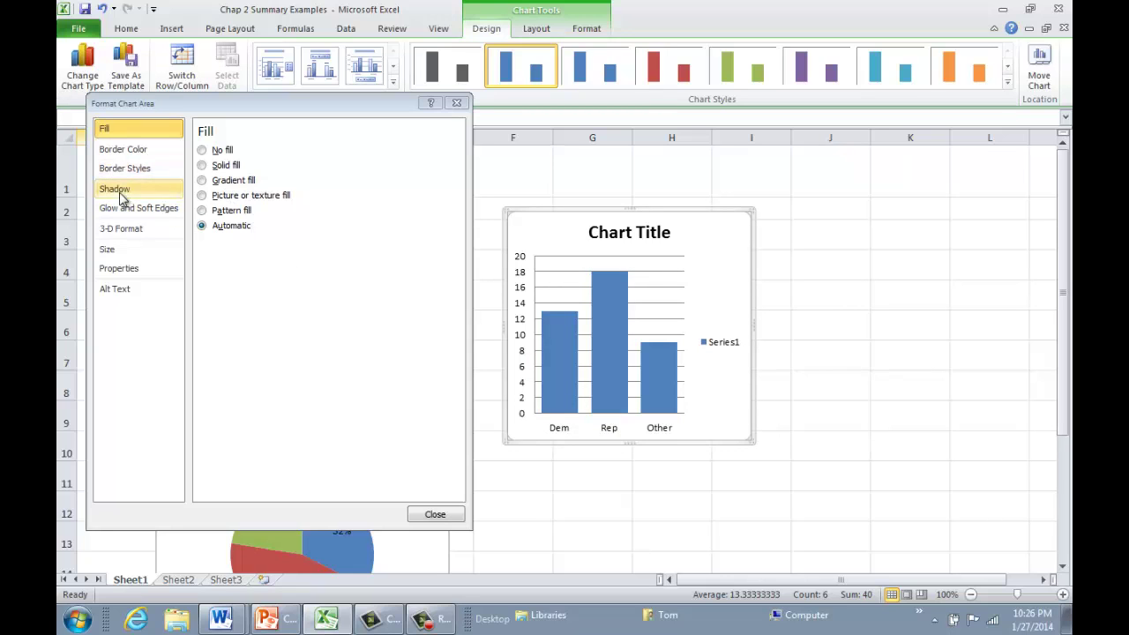
- Try a gap width of 476% on the bars, settle on 62%, and close the series formatting
click(605, 350)
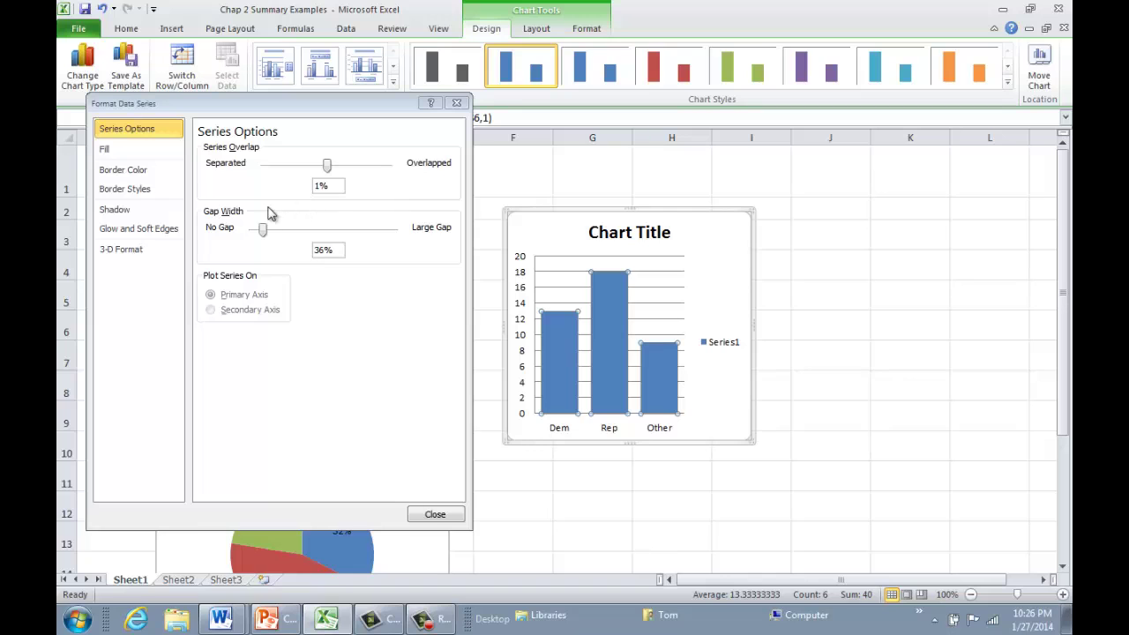
drag(261, 235, 389, 231)
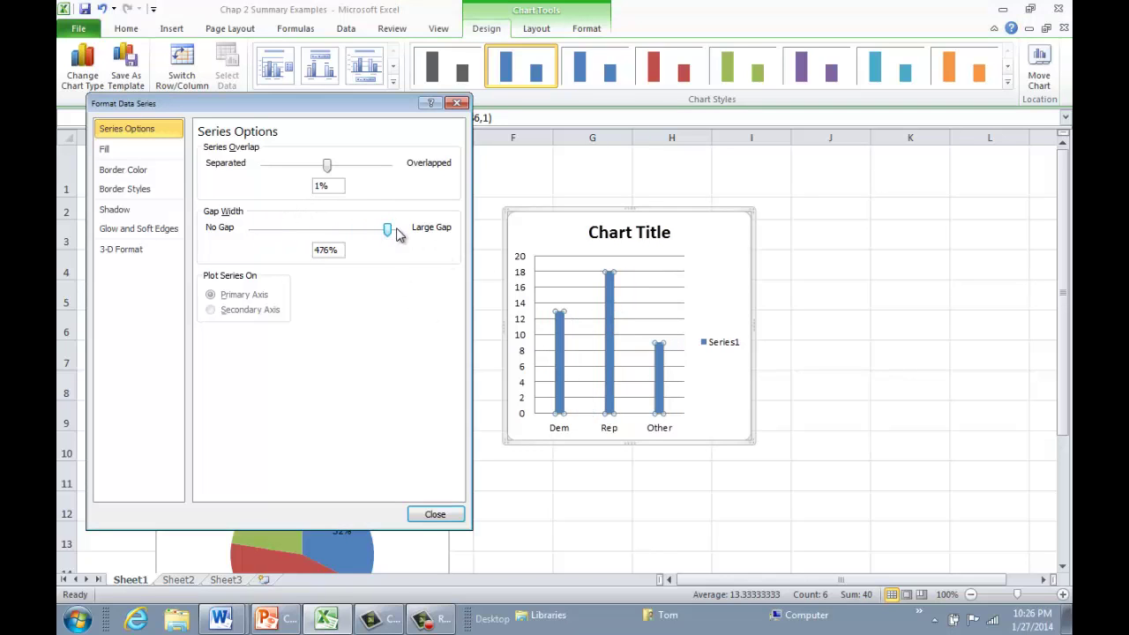
drag(389, 231, 271, 232)
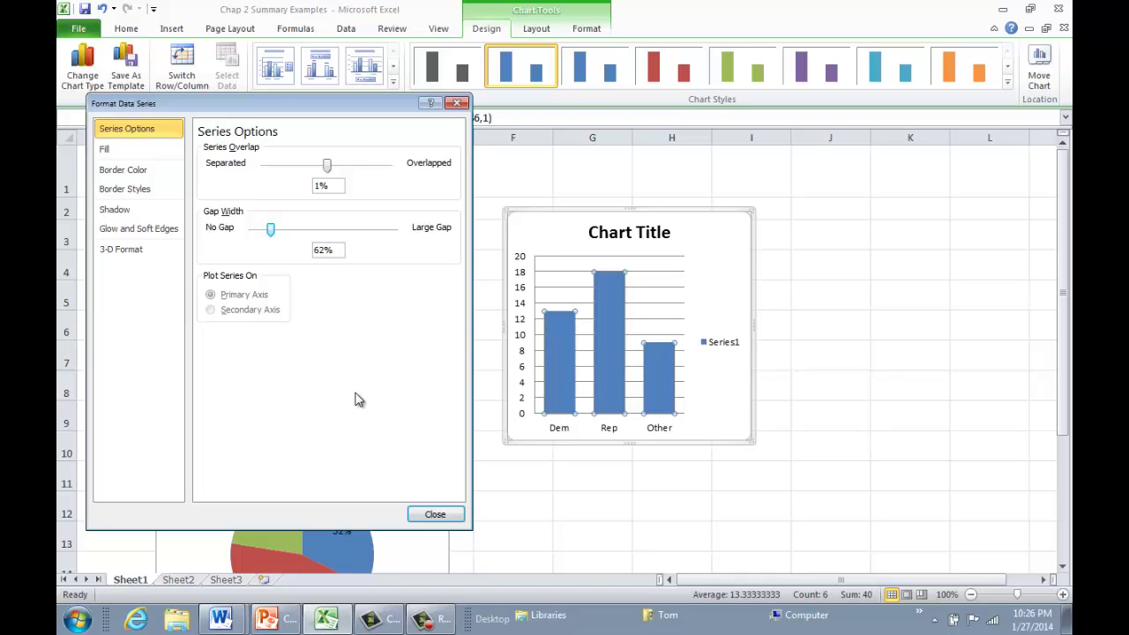
click(722, 276)
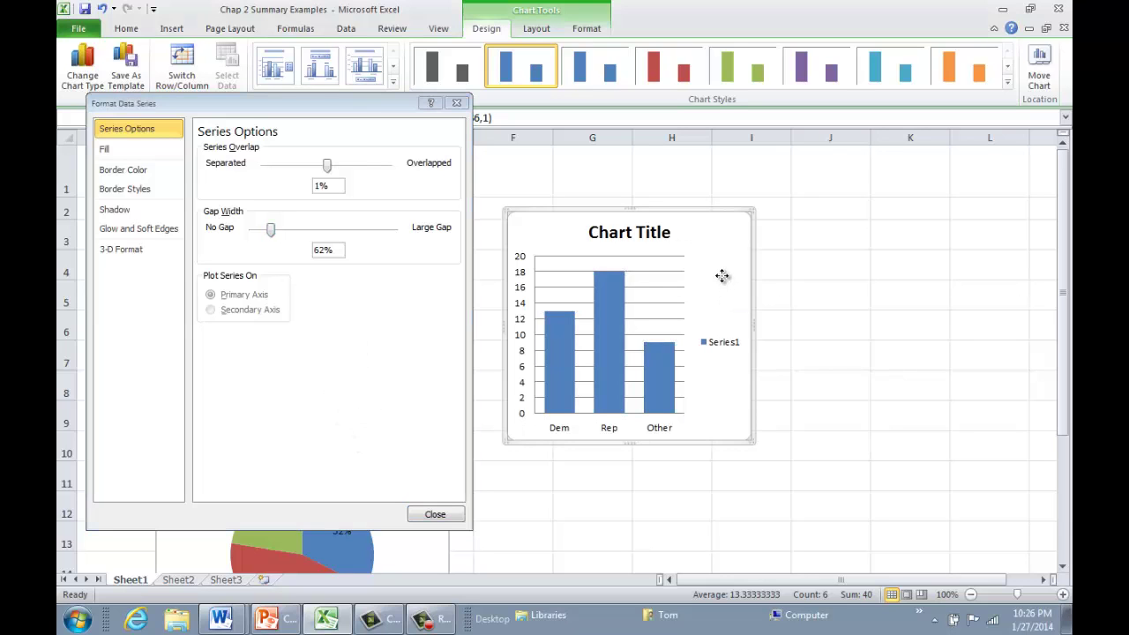
click(460, 105)
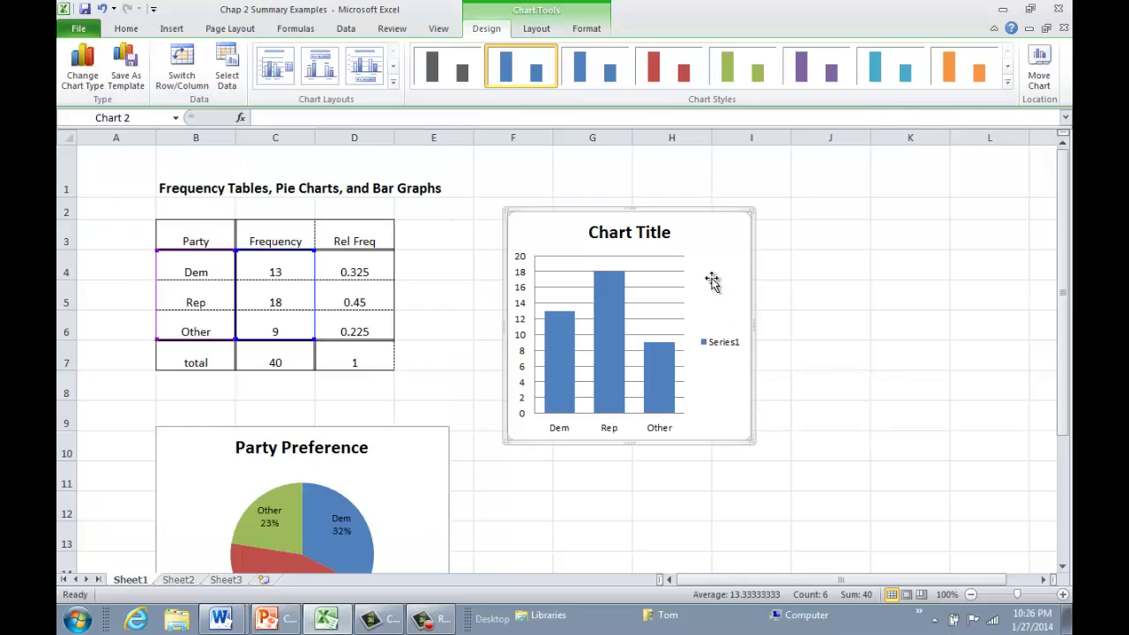
- Delete the horizontal gridlines and the Series1 legend from the column chart
click(655, 257)
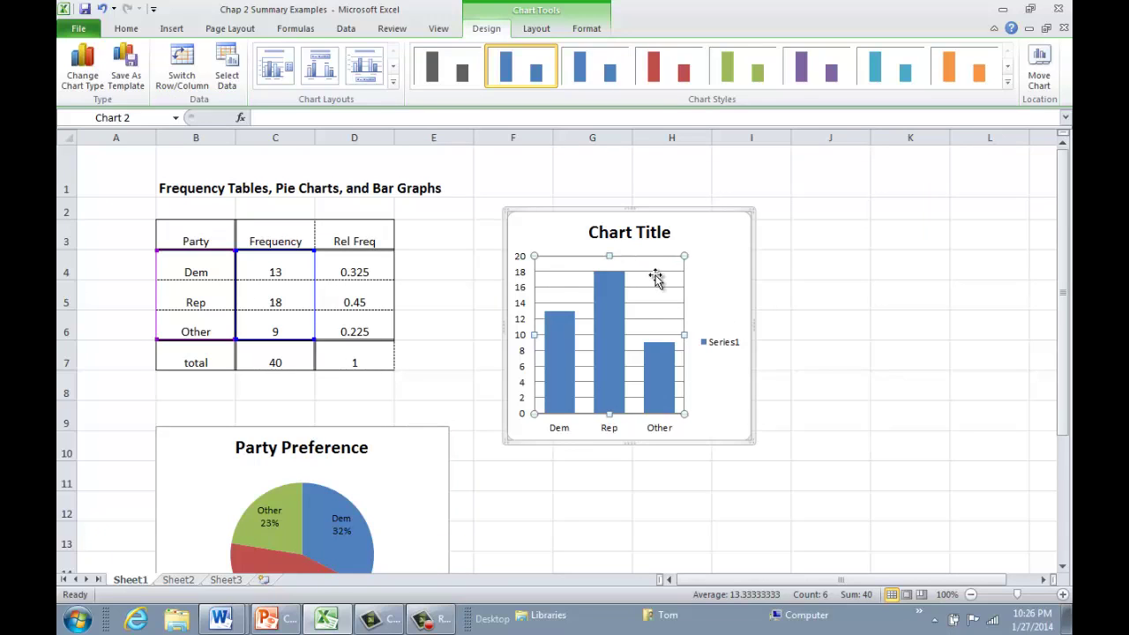
click(653, 274)
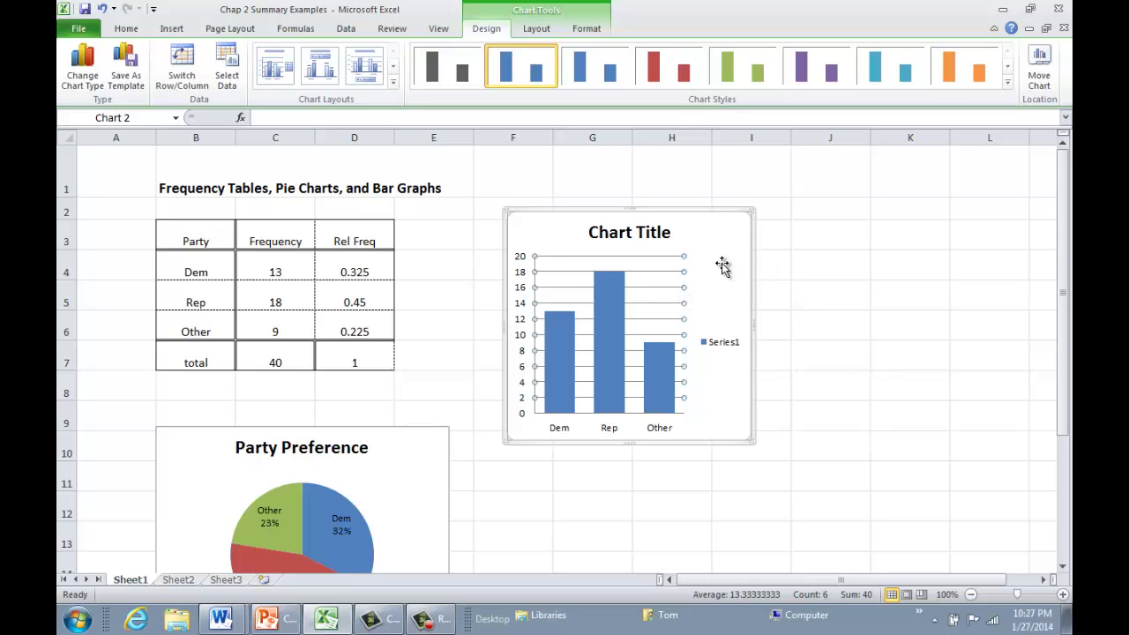
key(Delete)
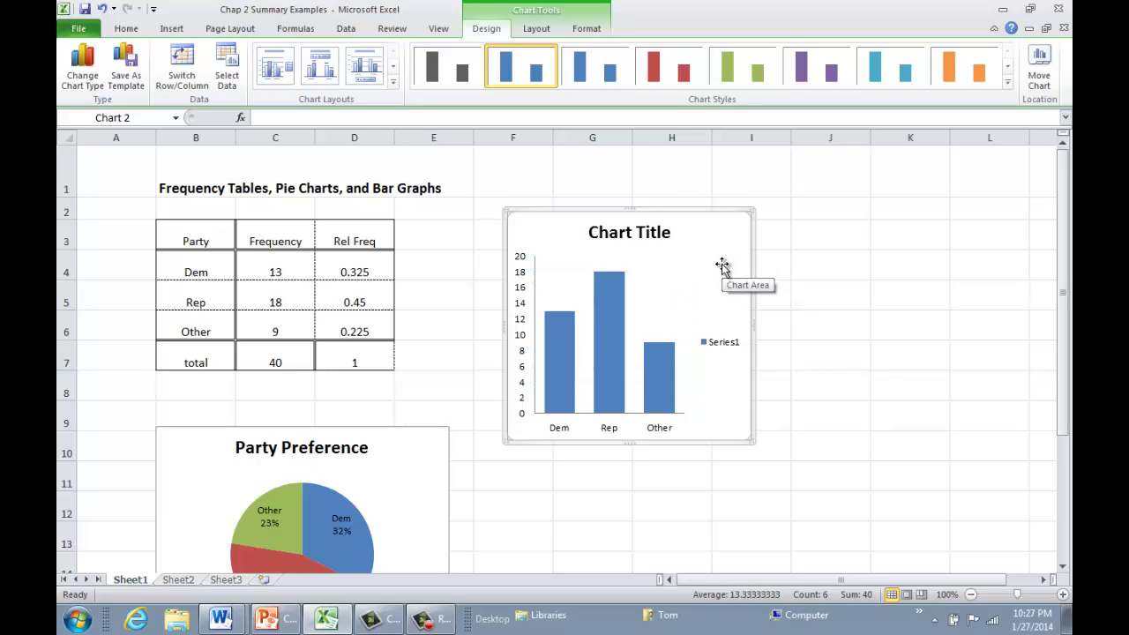
click(721, 345)
key(Delete)
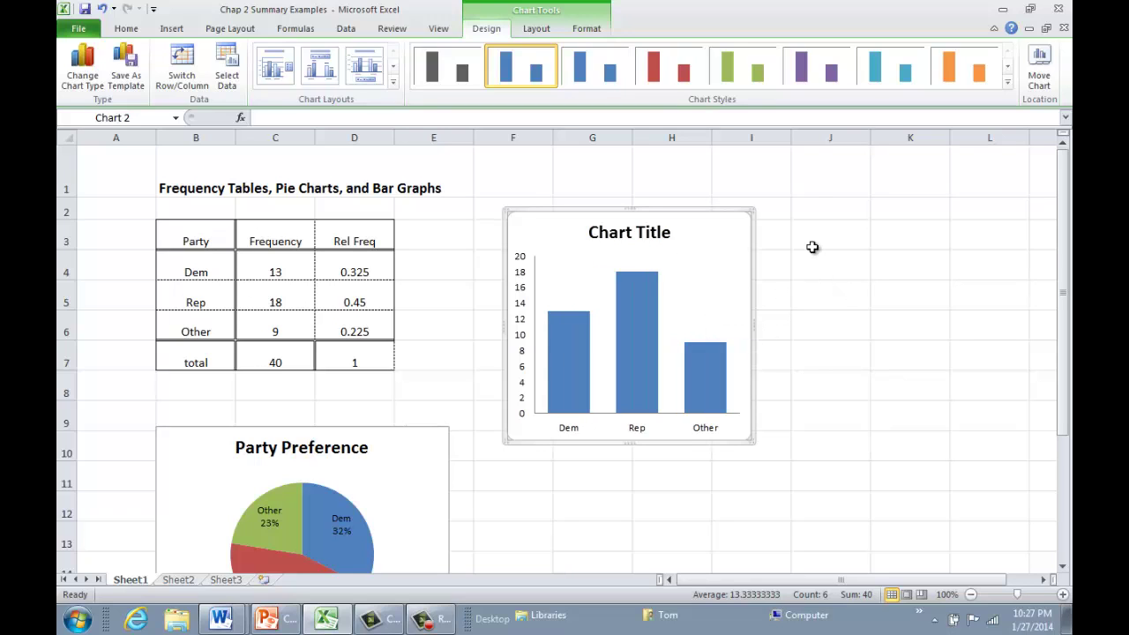
- Replace the column chart's placeholder title with "Party Preference"
click(639, 233)
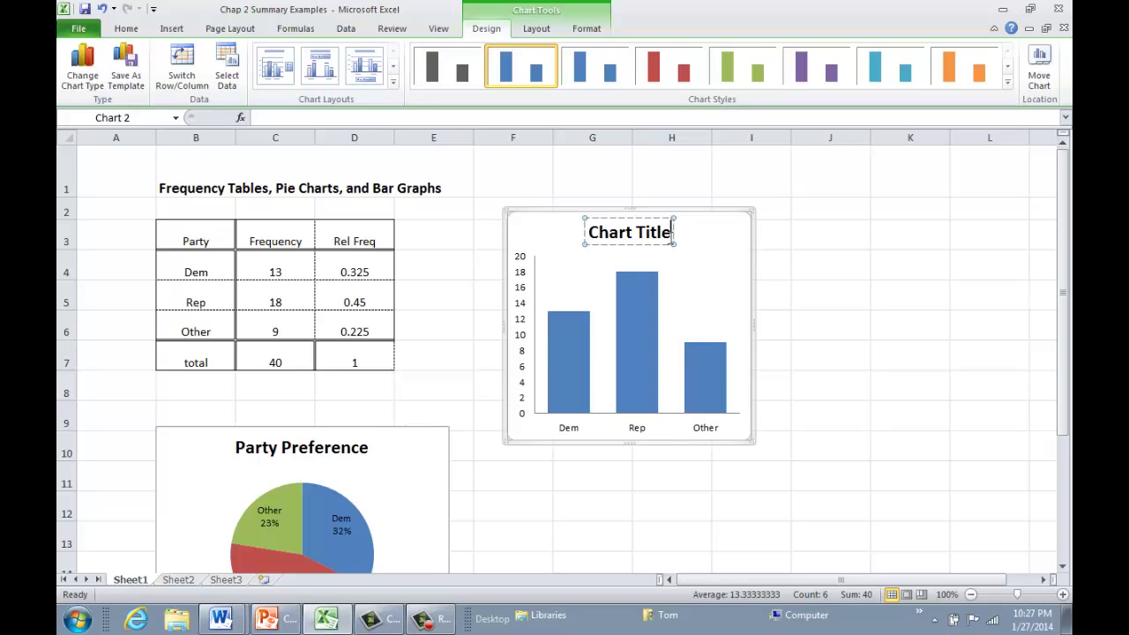
key(BackSpace)
key(BackSpace)
key(BackSpace)
key(BackSpace)
key(BackSpace)
key(BackSpace)
key(BackSpace)
key(BackSpace)
key(BackSpace)
key(BackSpace)
key(BackSpace)
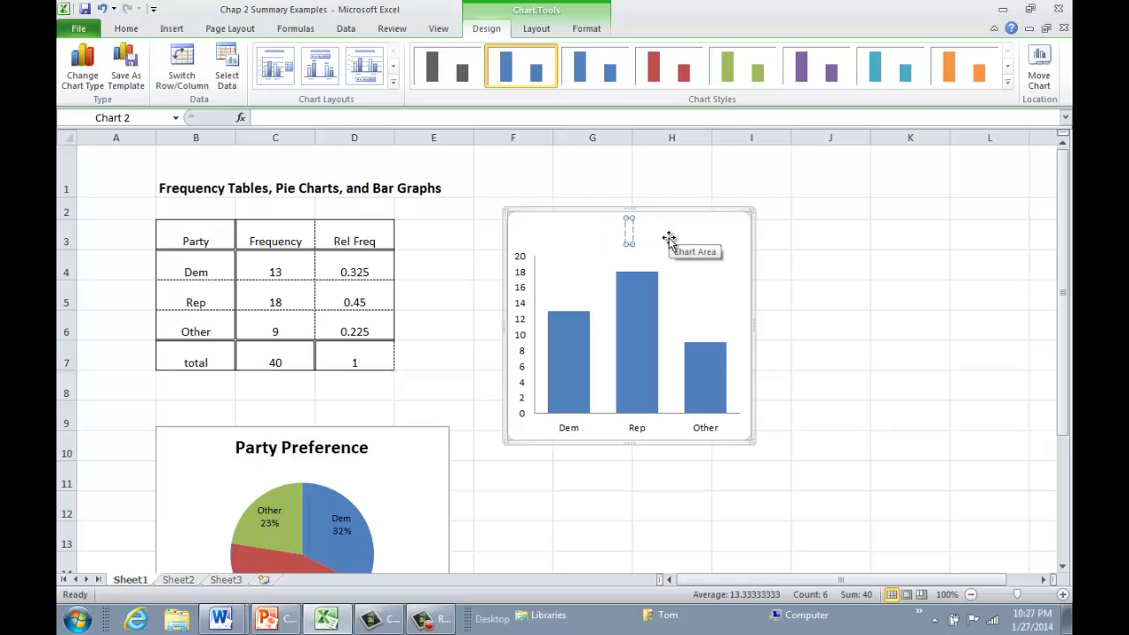
text(Party P)
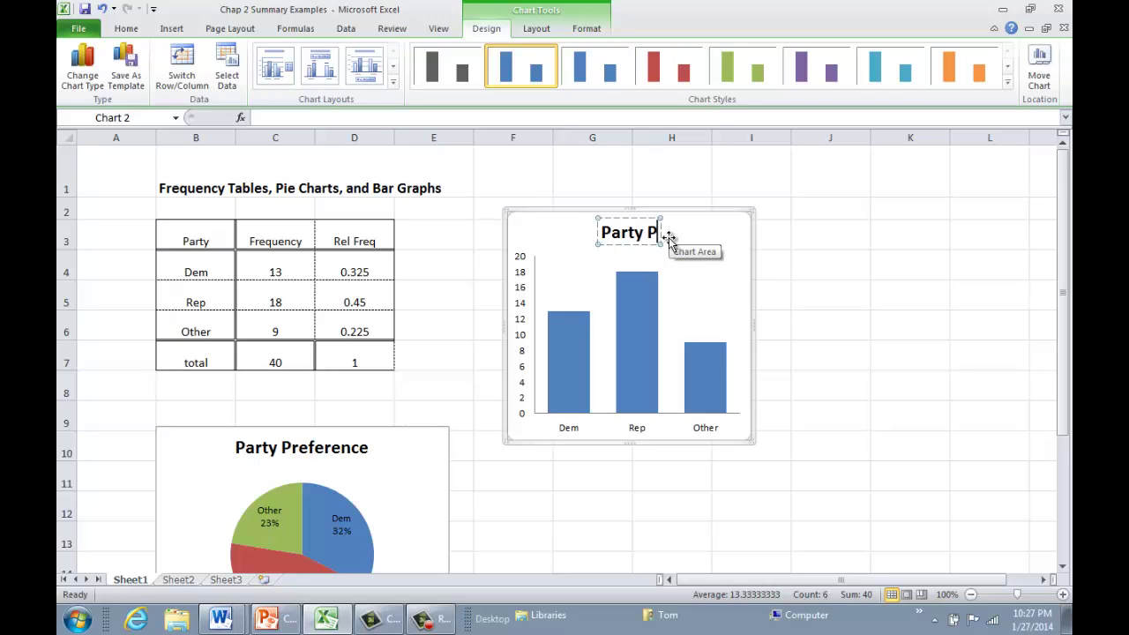
text(reference)
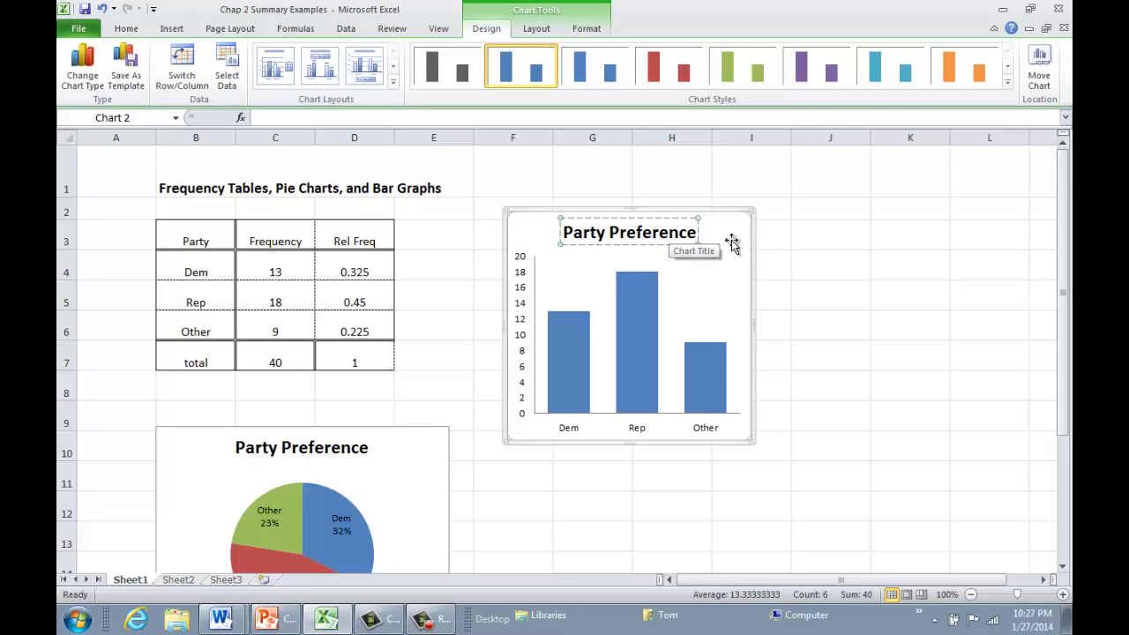
click(735, 242)
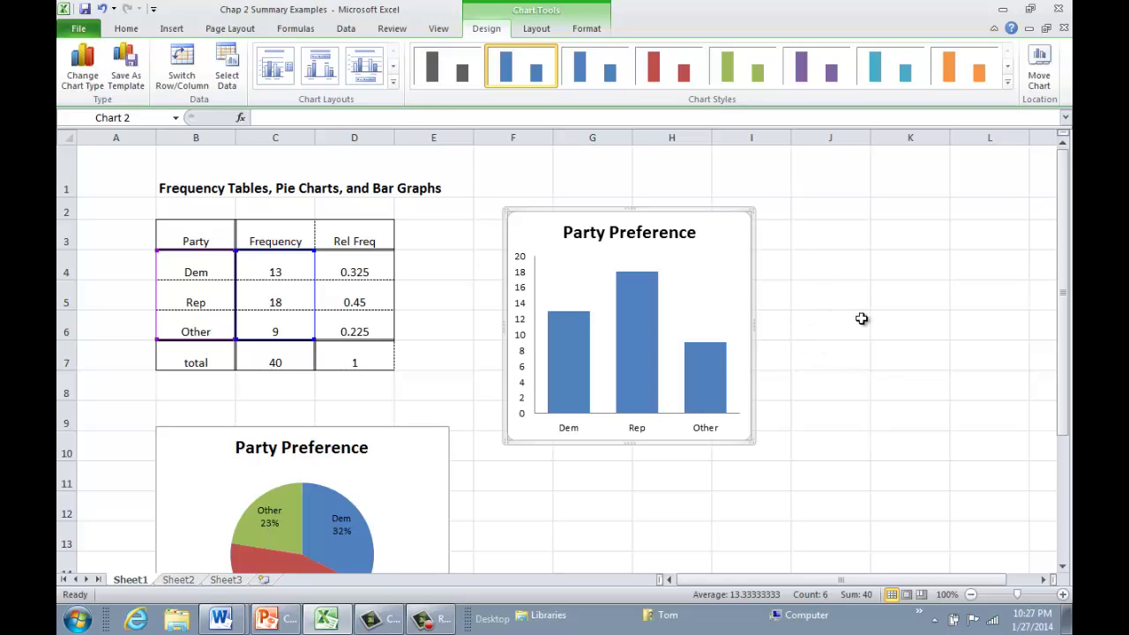
- Switch to the Chap 2 Summary presentation in PowerPoint
click(264, 620)
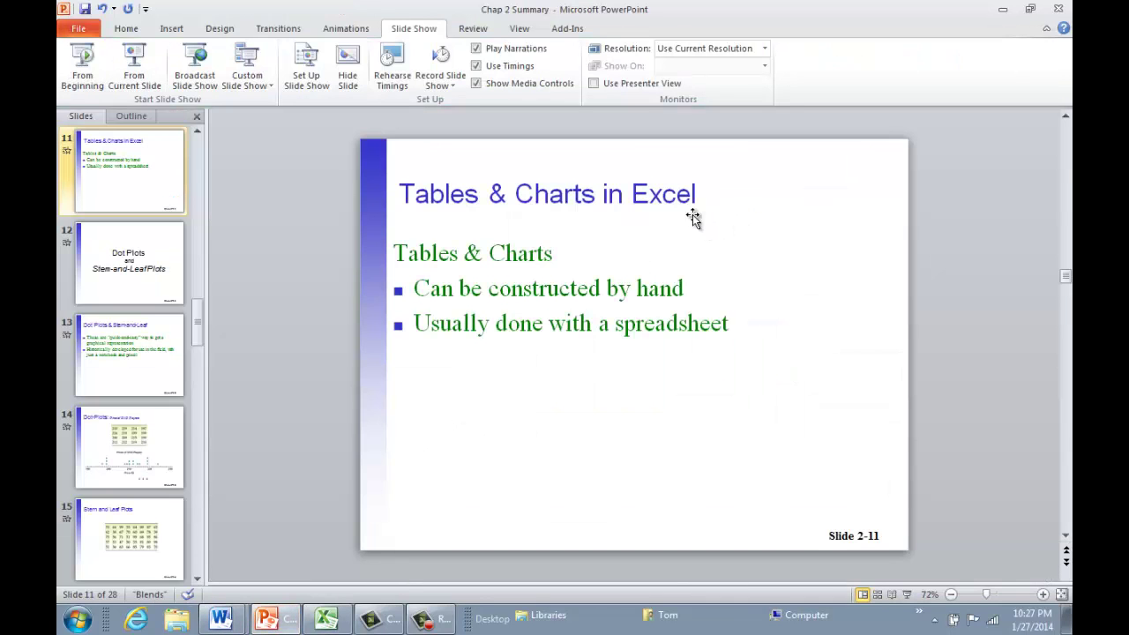